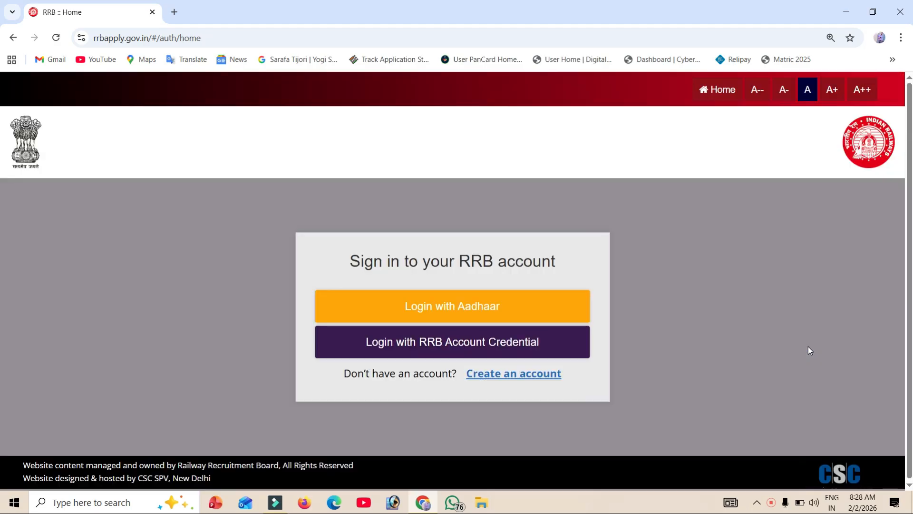
- Try the Aadhaar and RRB account credential sign-in options, going back between them
triple_click(562, 260)
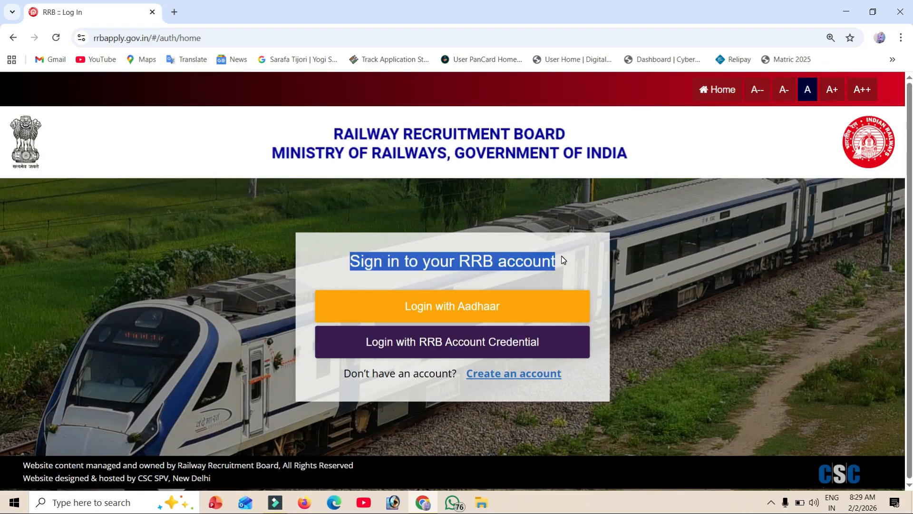
left_click(441, 307)
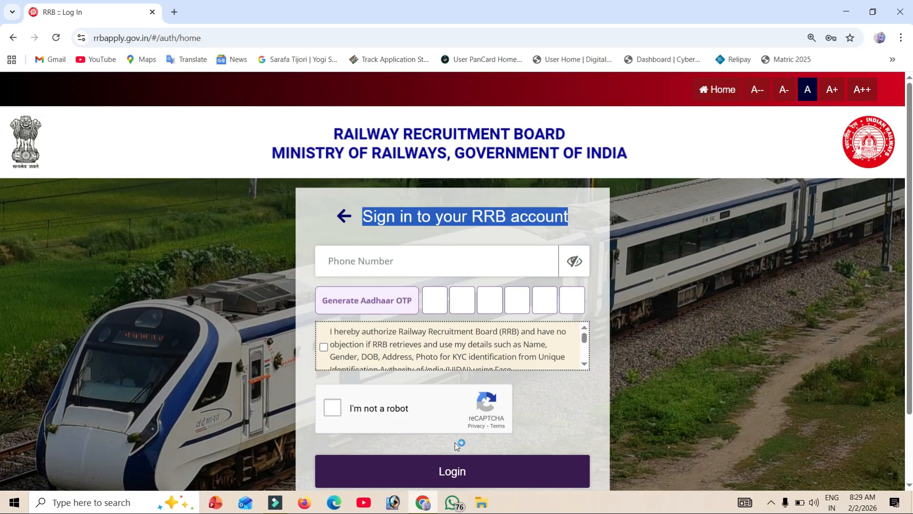
left_click(345, 217)
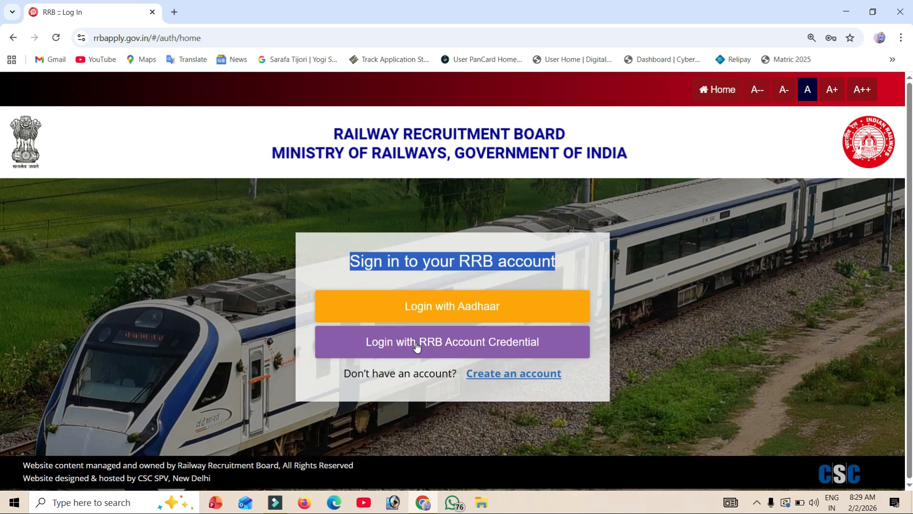
left_click(416, 346)
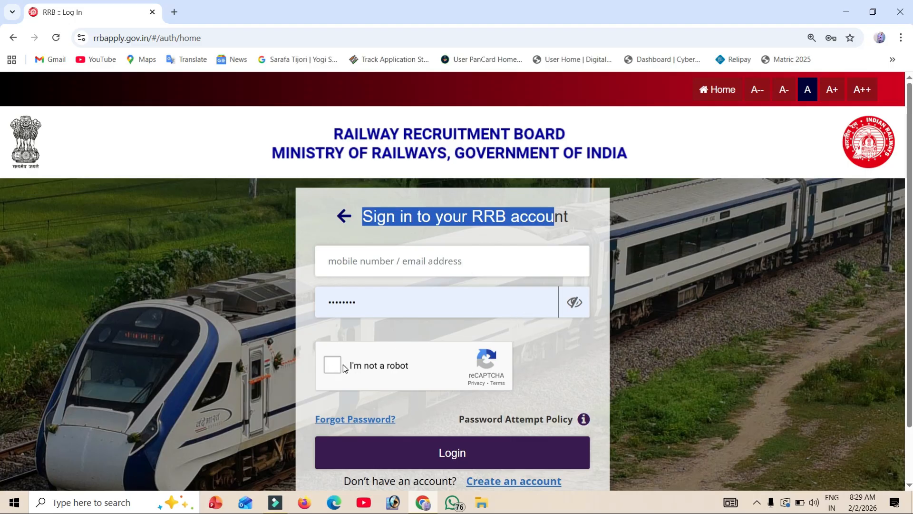
left_click(371, 421)
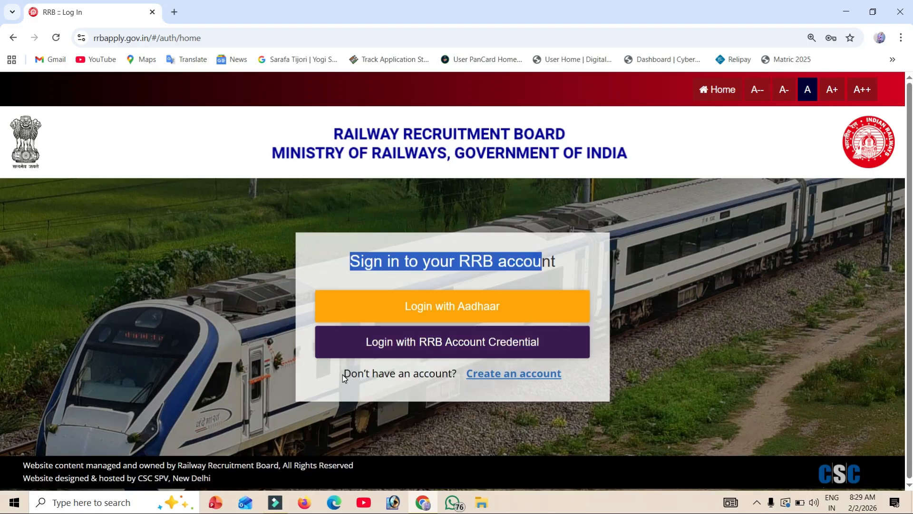
- Follow the 'Create an account' link to reach the blank registration form
left_click_drag(342, 375, 568, 379)
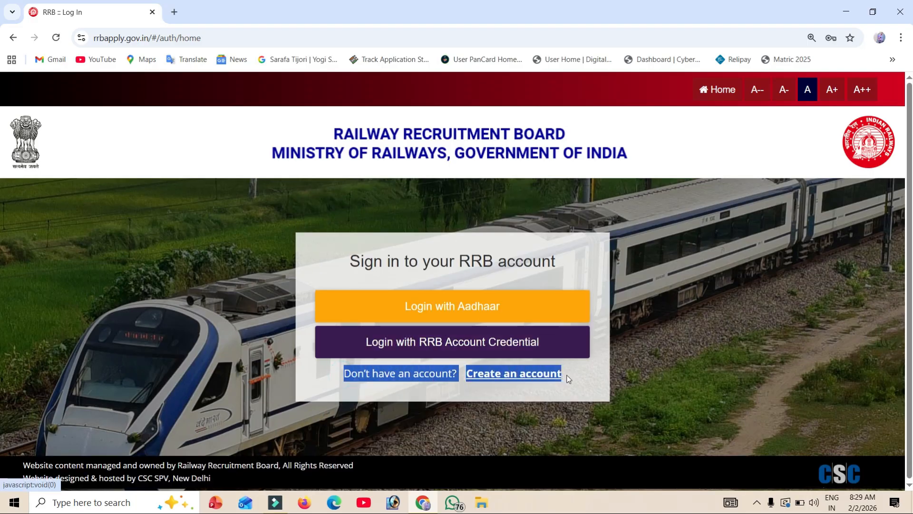
left_click(581, 379)
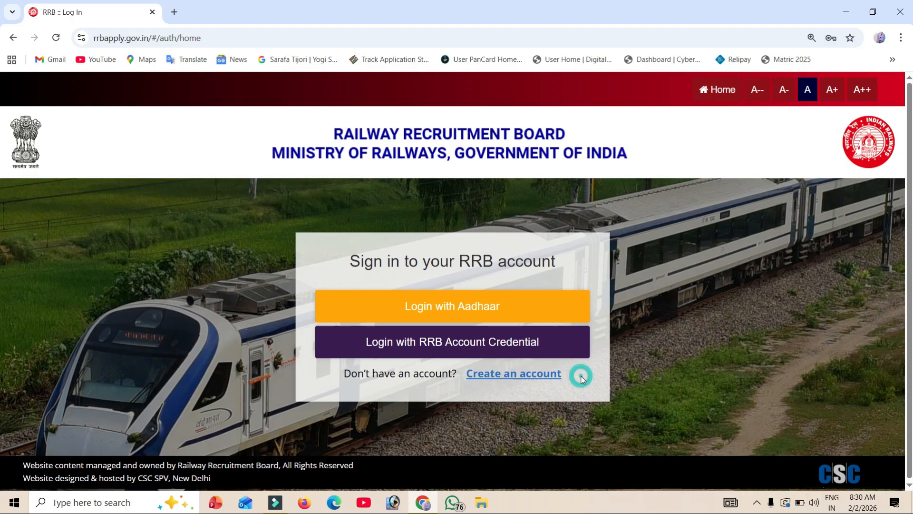
left_click(552, 376)
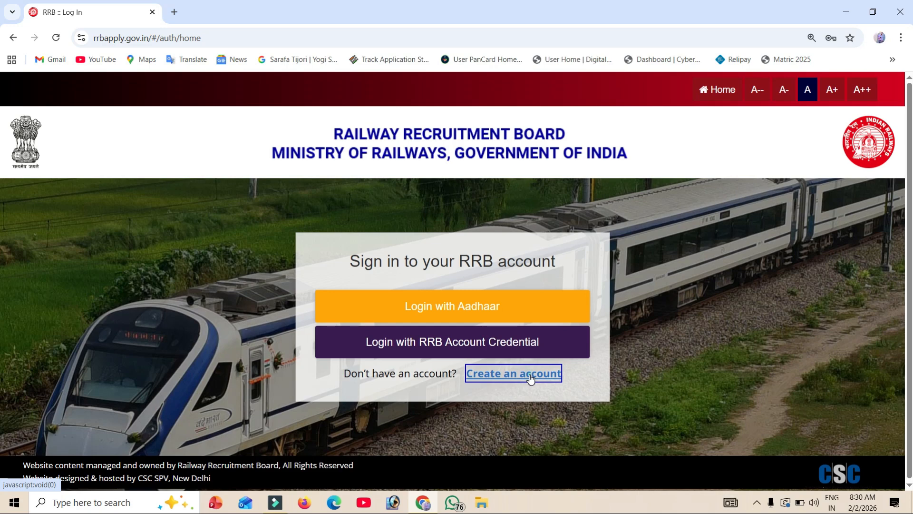
left_click(530, 378)
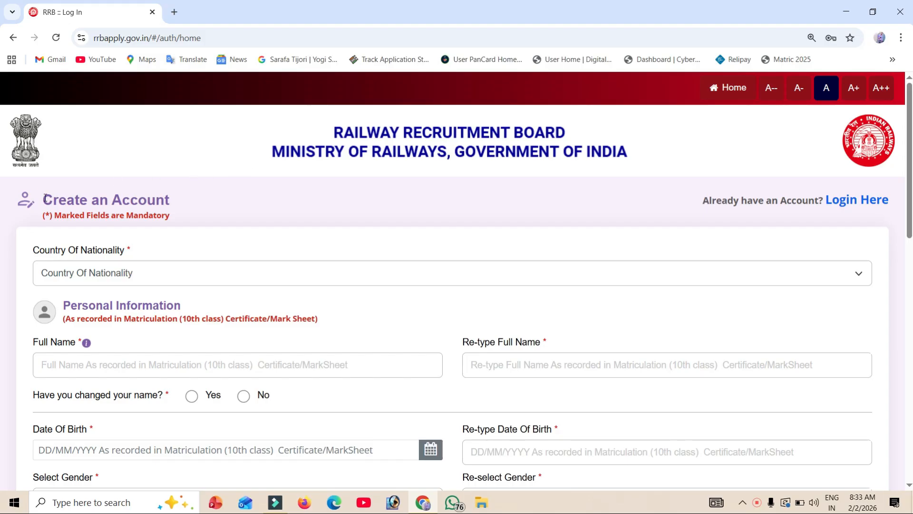
- Choose India from the Country Of Nationality dropdown on the registration form
left_click_drag(44, 200, 176, 206)
left_click(41, 230)
left_click_drag(50, 214, 32, 216)
left_click_drag(27, 257, 181, 271)
left_click(165, 269)
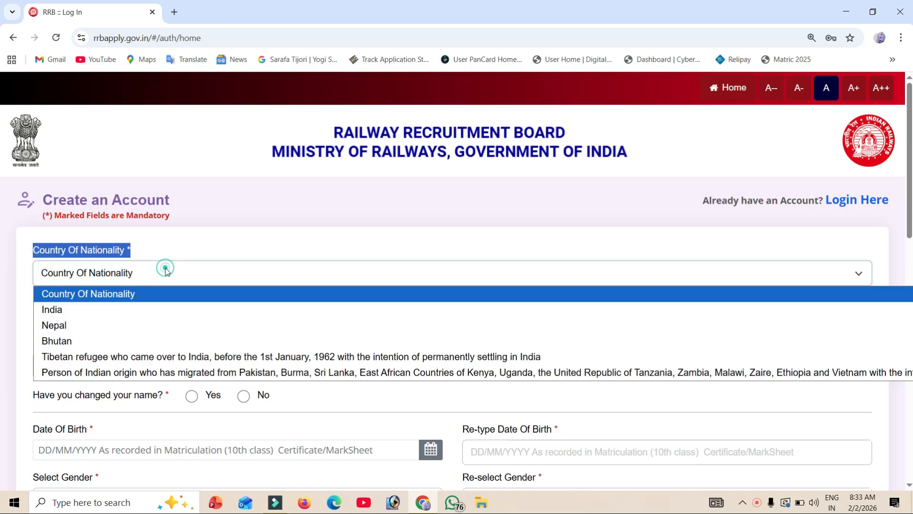
left_click(84, 309)
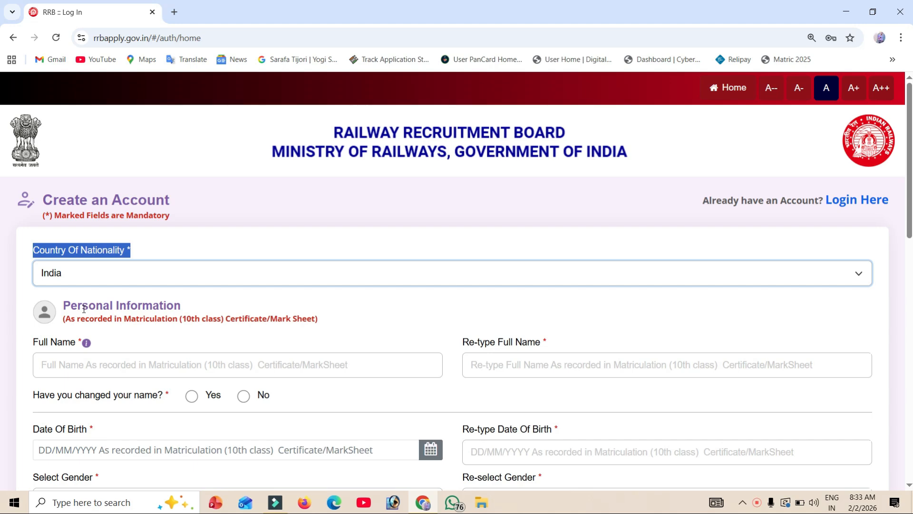
- Enter the applicant's full name in both the Full Name and Re-type Full Name fields
scroll(84, 309, "down", 4)
left_click_drag(63, 116, 188, 120)
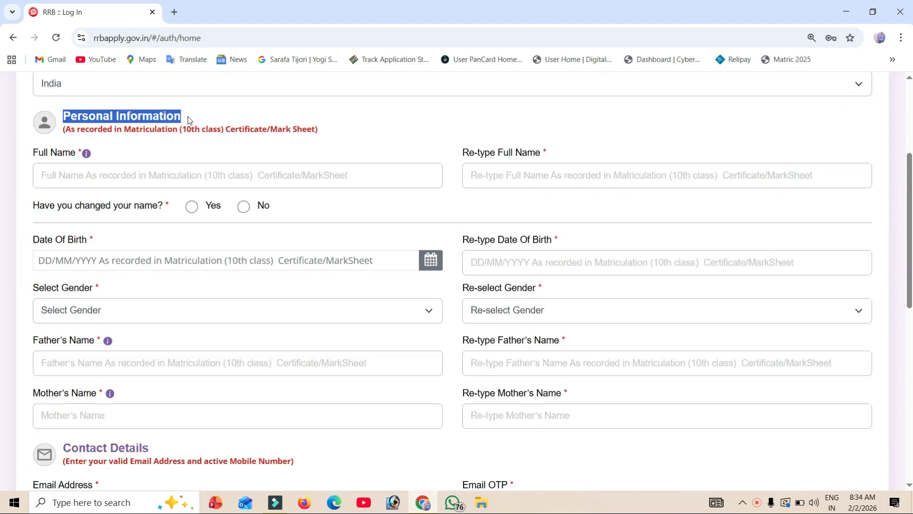
triple_click(26, 153)
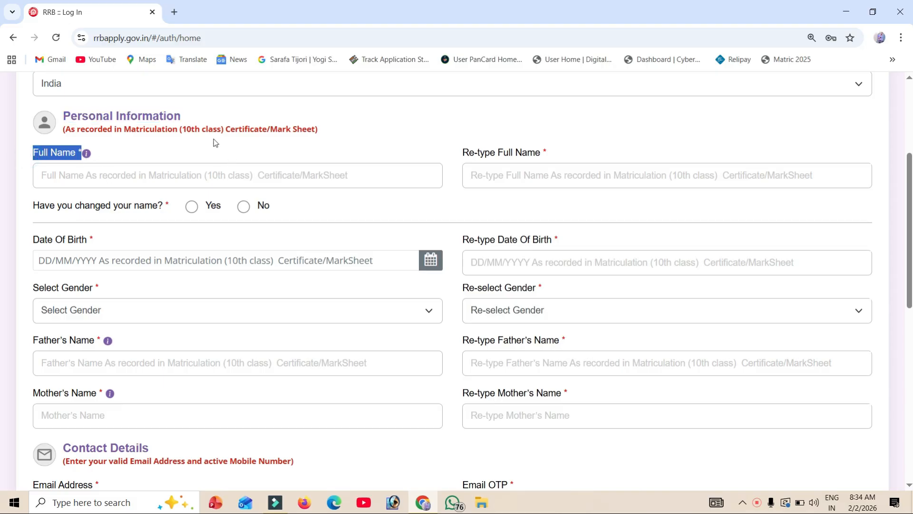
left_click_drag(124, 129, 315, 129)
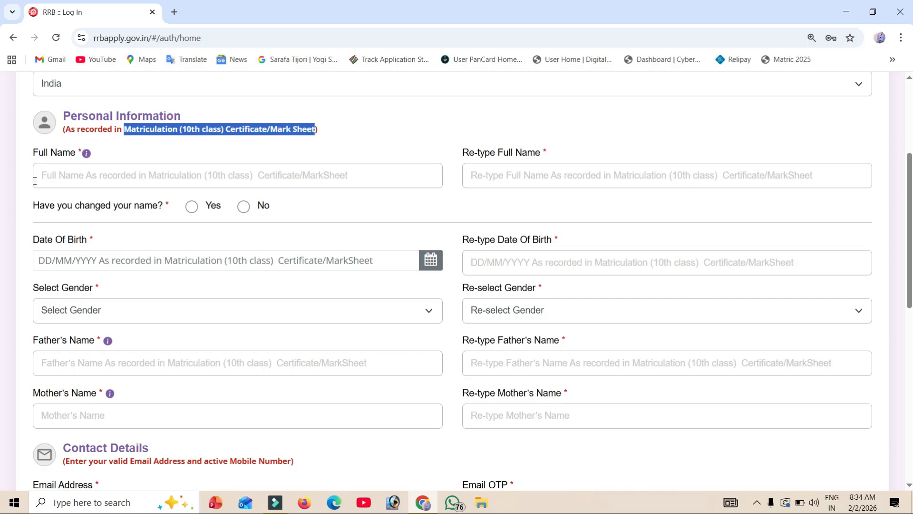
left_click(58, 177)
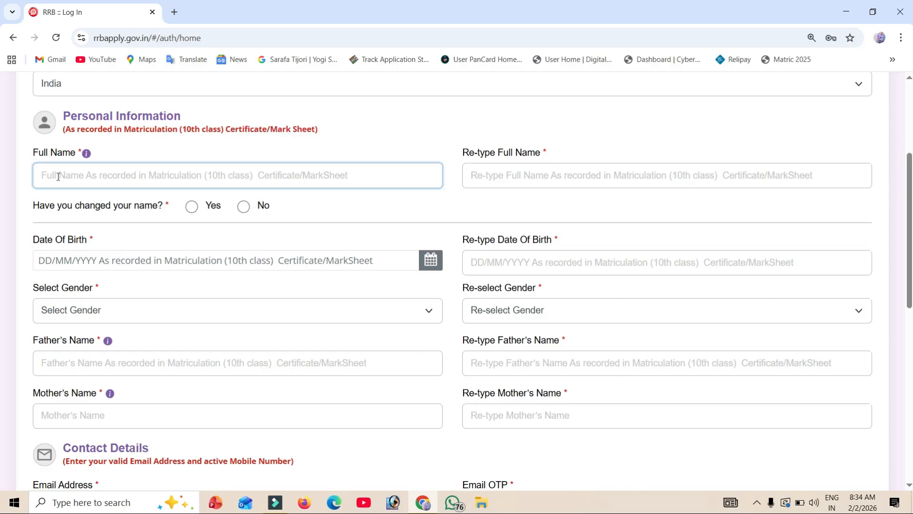
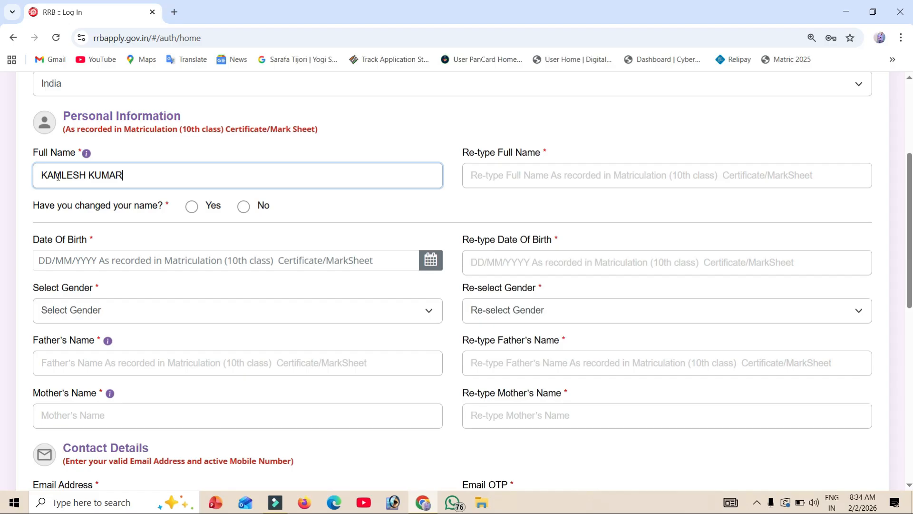
key("Tab")
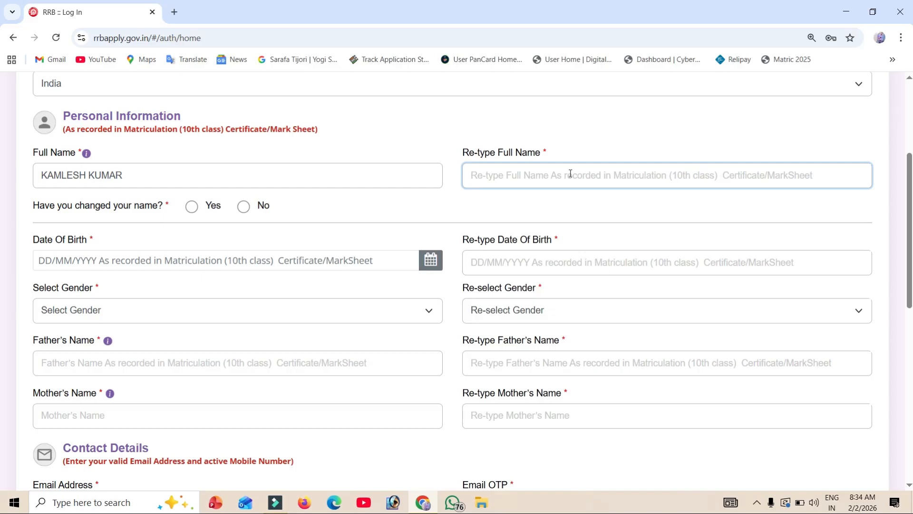
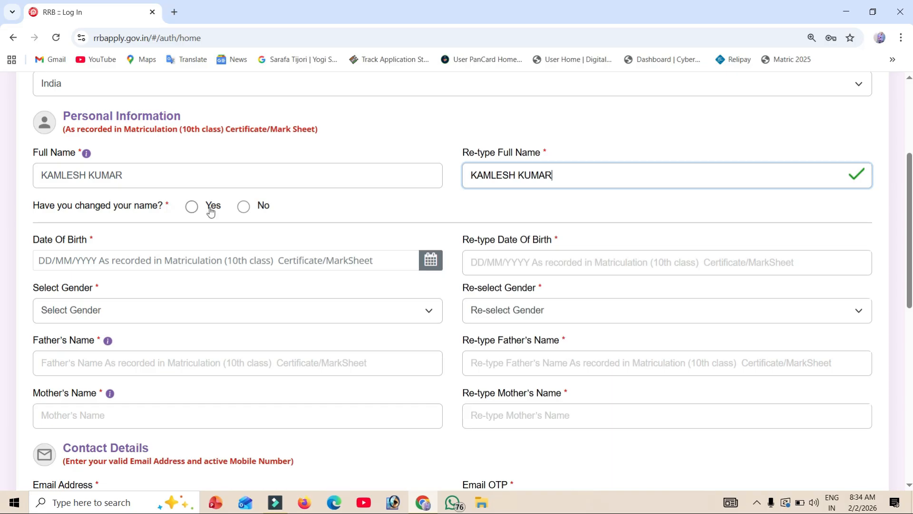
left_click(243, 206)
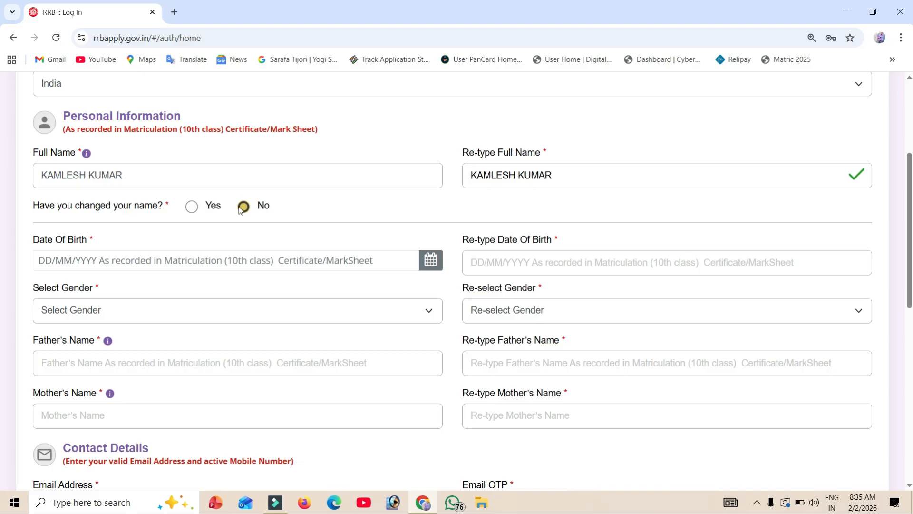
left_click(90, 262)
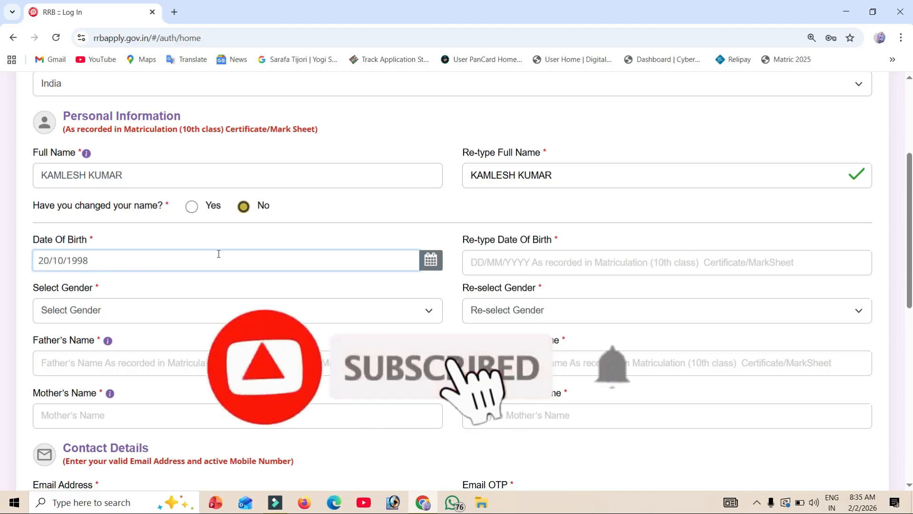
left_click(533, 256)
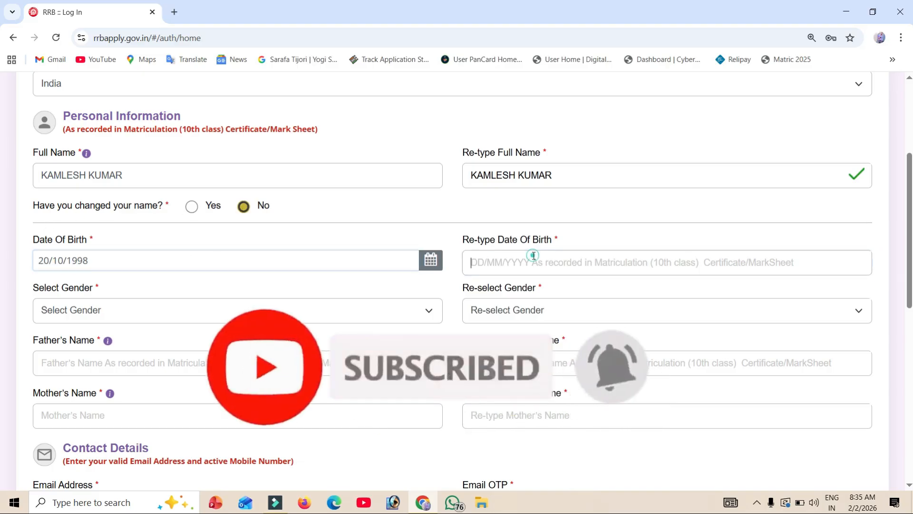
type("20/10/1998")
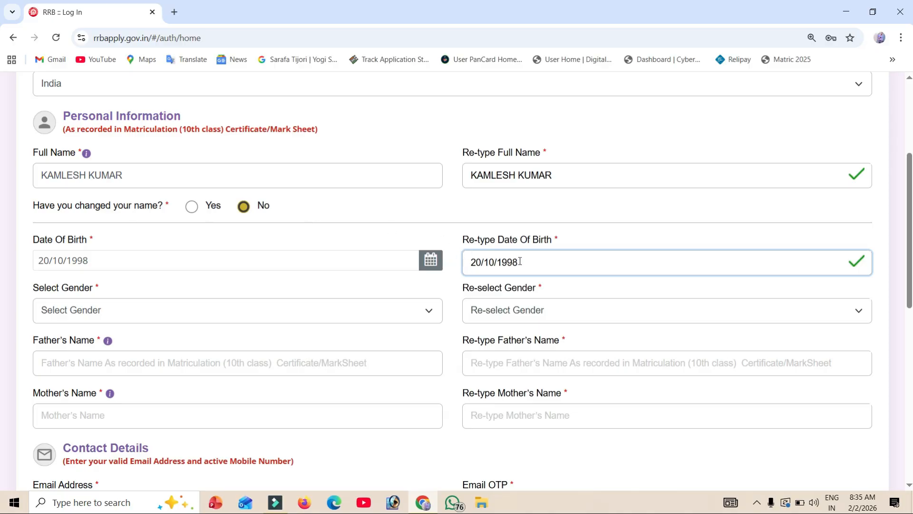
scroll(519, 262, "down", 3)
left_click(106, 184)
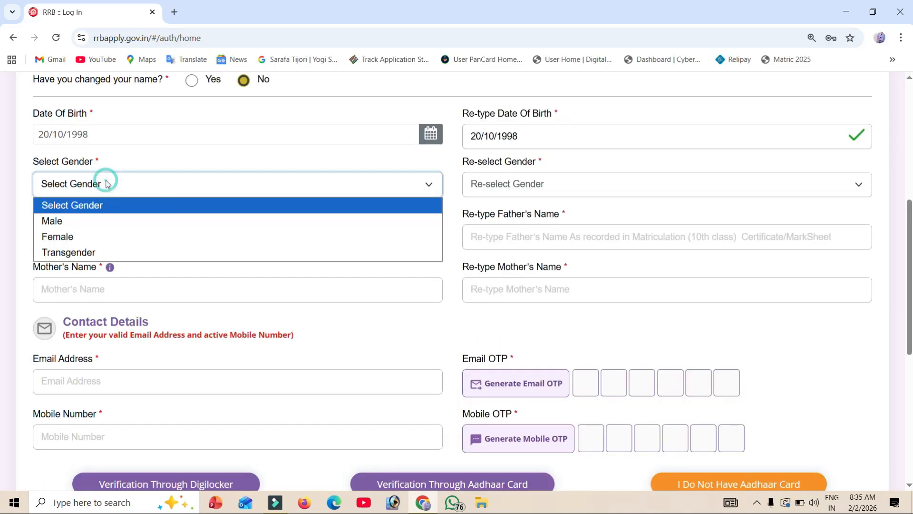
left_click(75, 217)
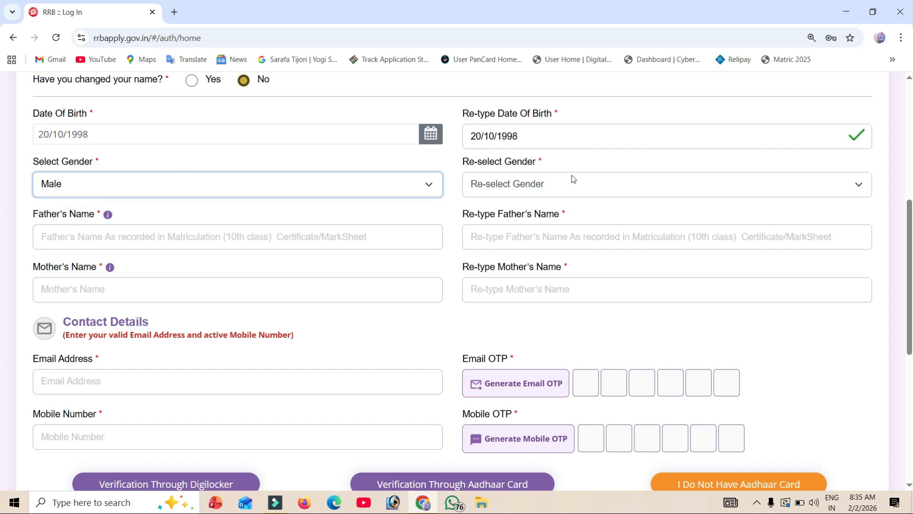
left_click(552, 195)
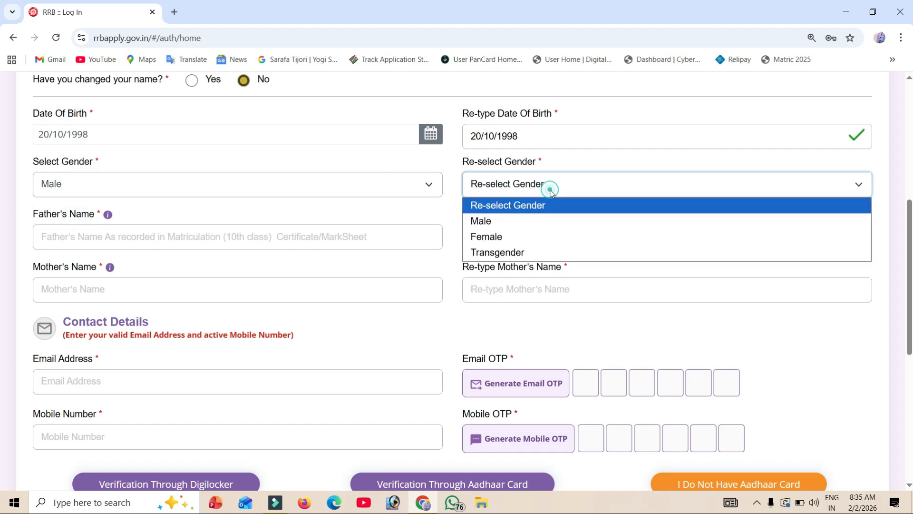
left_click(504, 219)
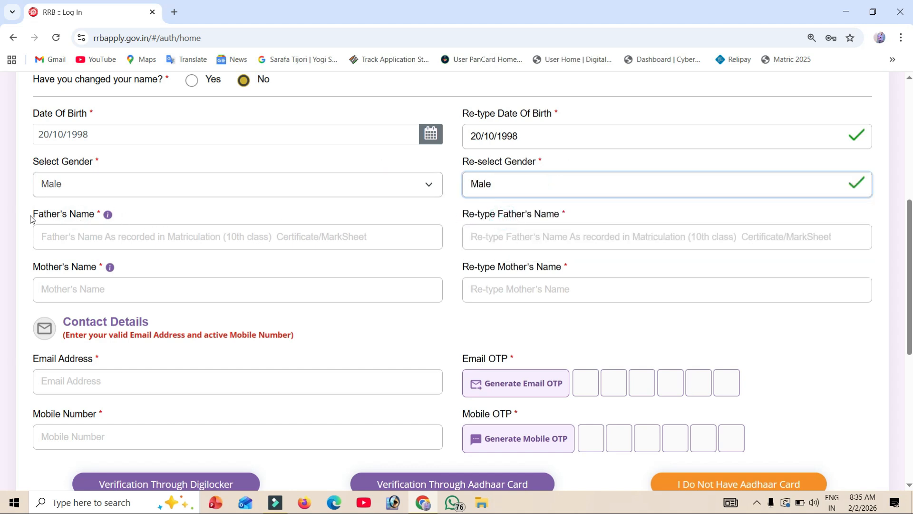
left_click_drag(31, 218, 114, 220)
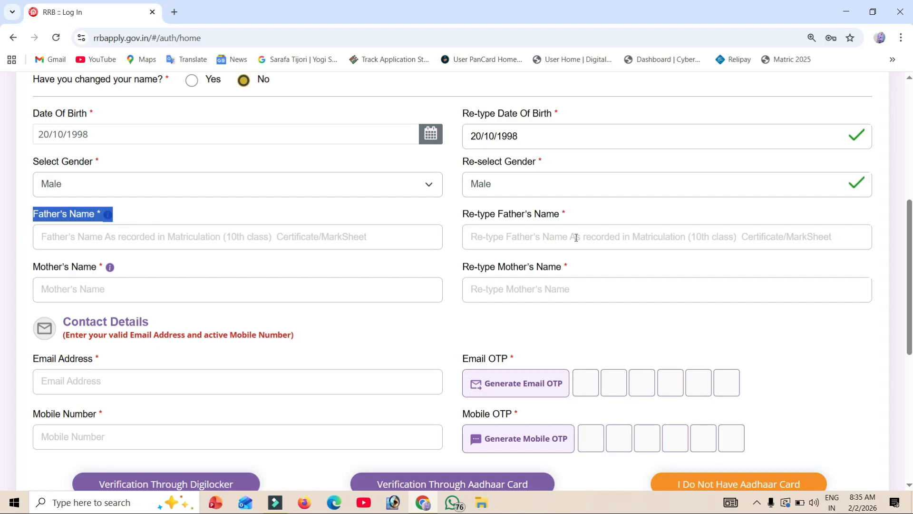
left_click_drag(463, 213, 583, 228)
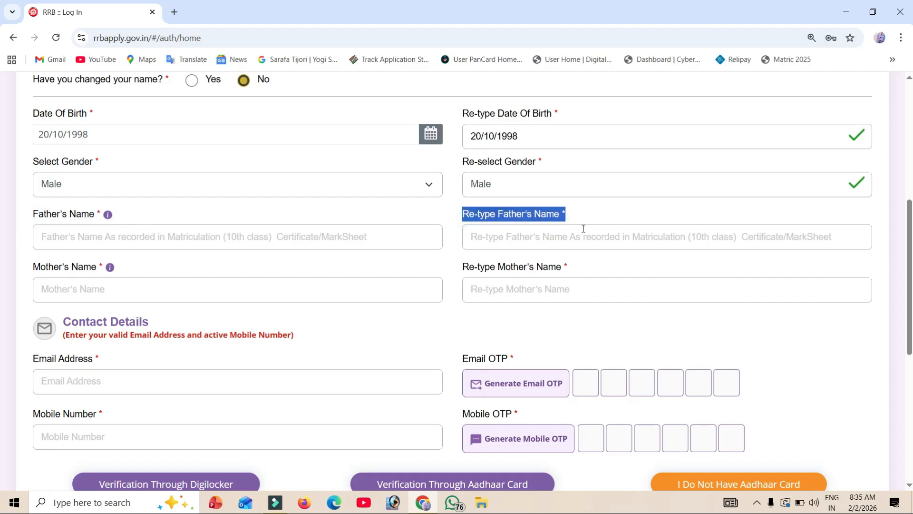
left_click_drag(40, 267, 116, 266)
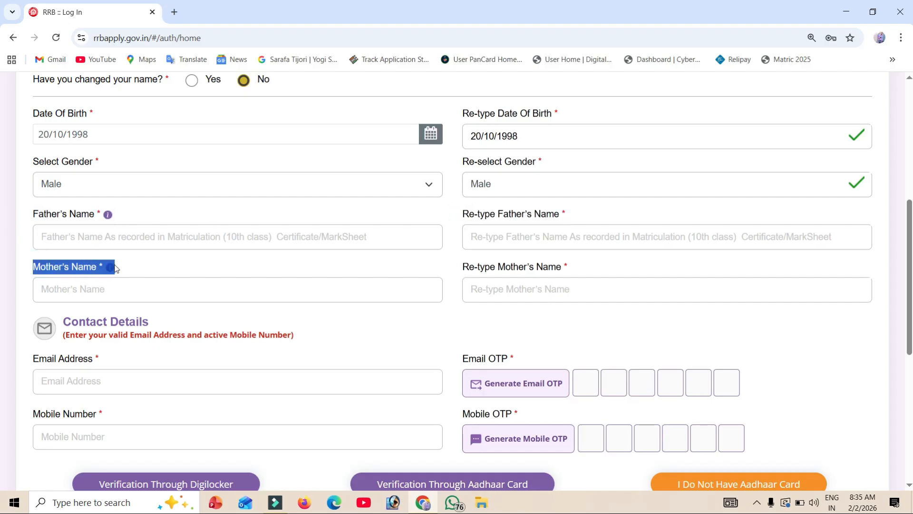
left_click_drag(463, 268, 589, 275)
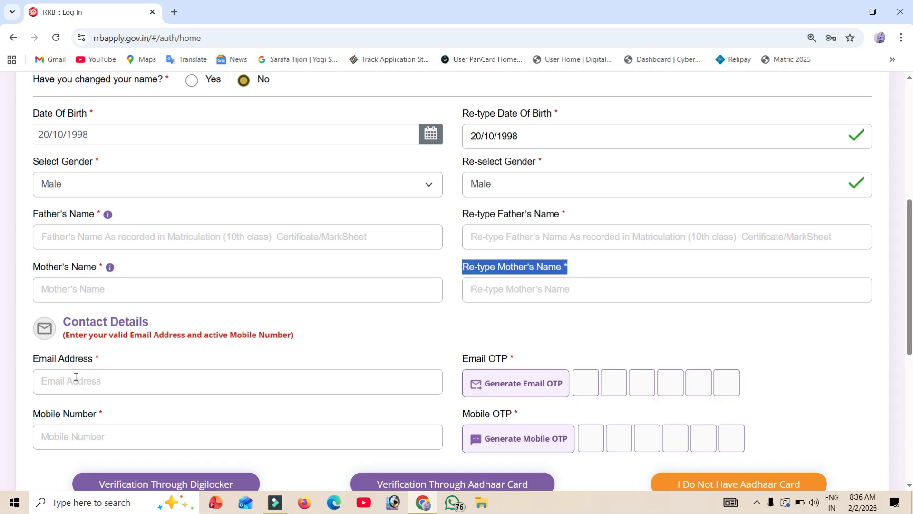
- Tick the 18-or-older consent box and verify the Aadhaar number with a one-time code
scroll(76, 377, "down", 1)
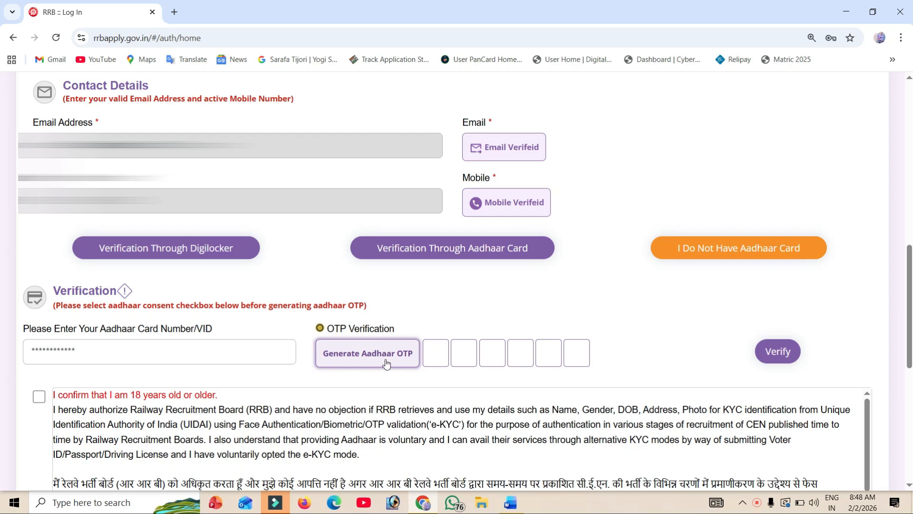
left_click(39, 396)
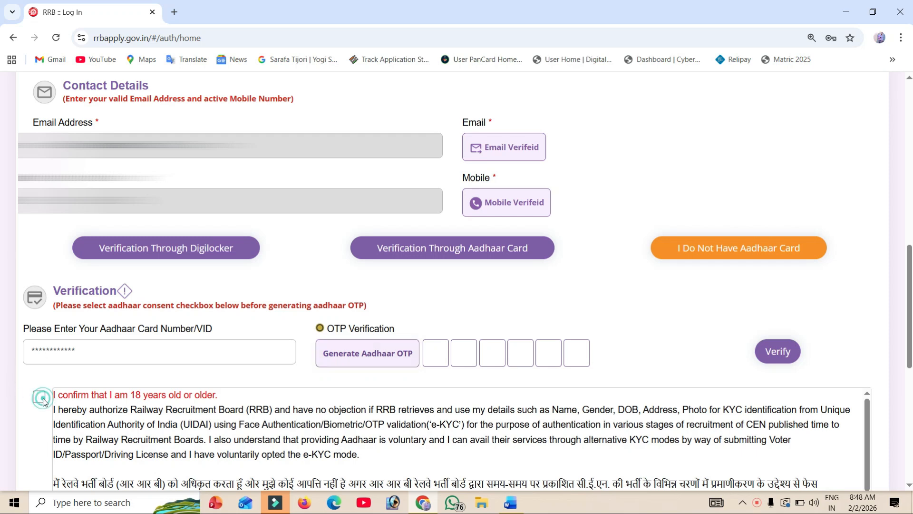
left_click(387, 365)
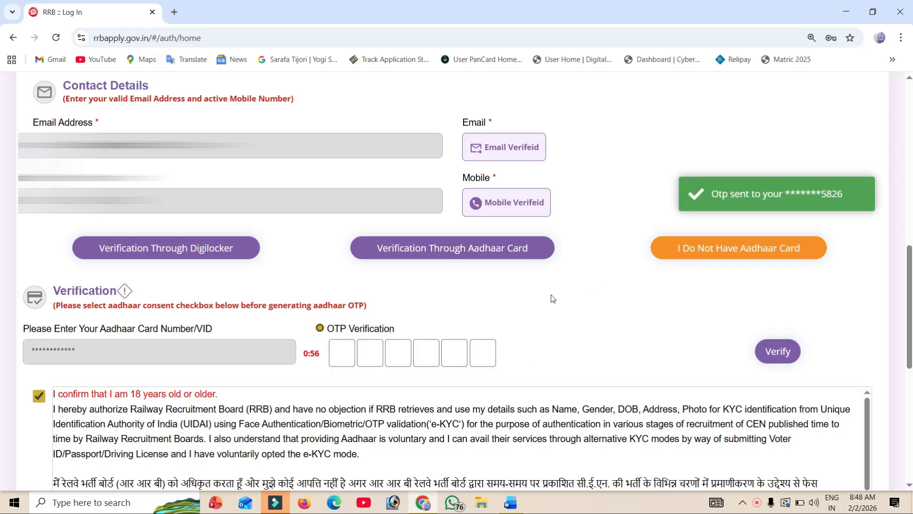
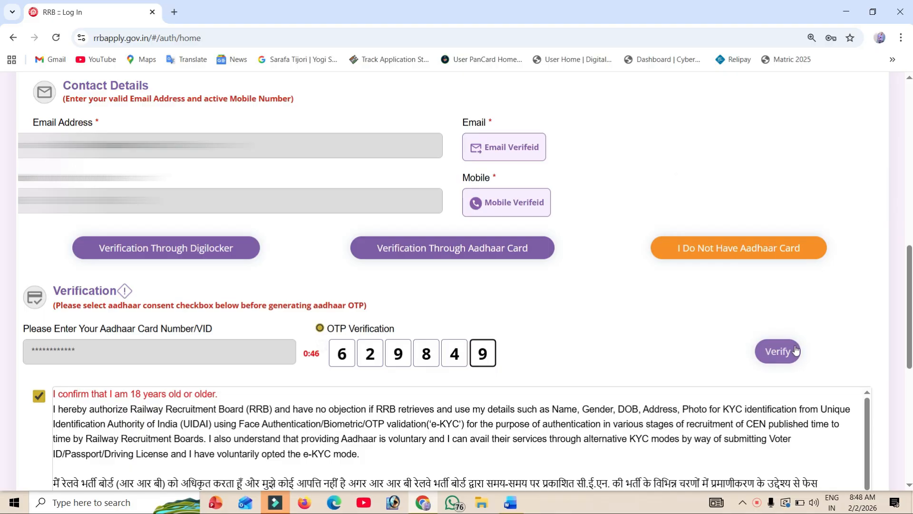
left_click(794, 351)
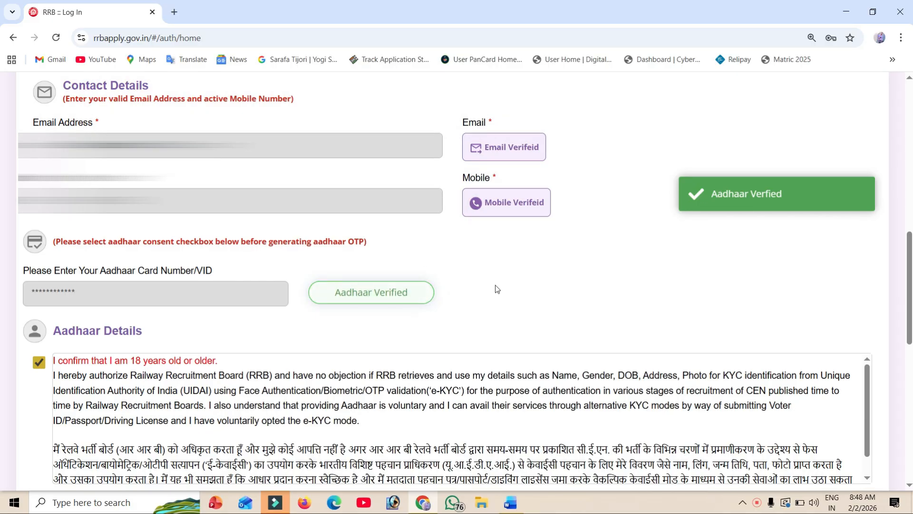
- Select the sample password in the Word notes to use in the portal's password fields
scroll(484, 289, "down", 8)
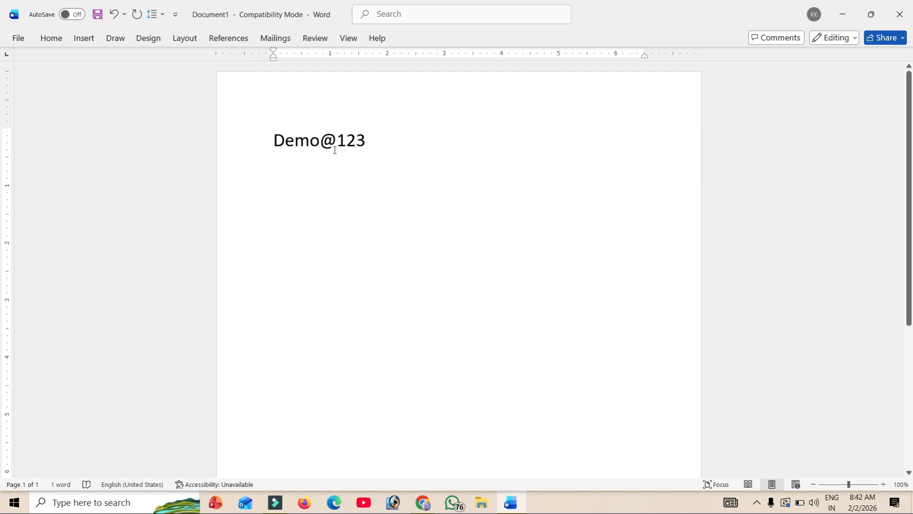
left_click_drag(367, 135, 255, 135)
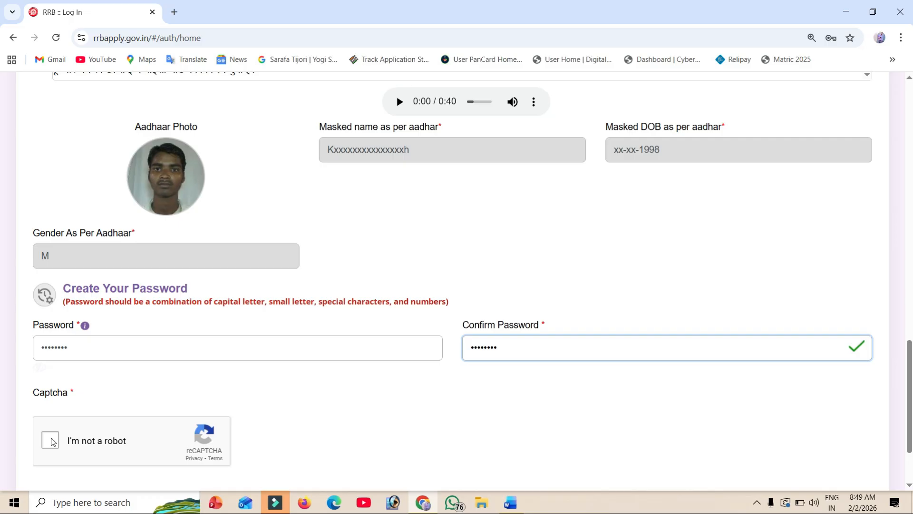
- Pass the reCAPTCHA, preview and confirm the re-checked details, and create the RRB account
left_click(51, 440)
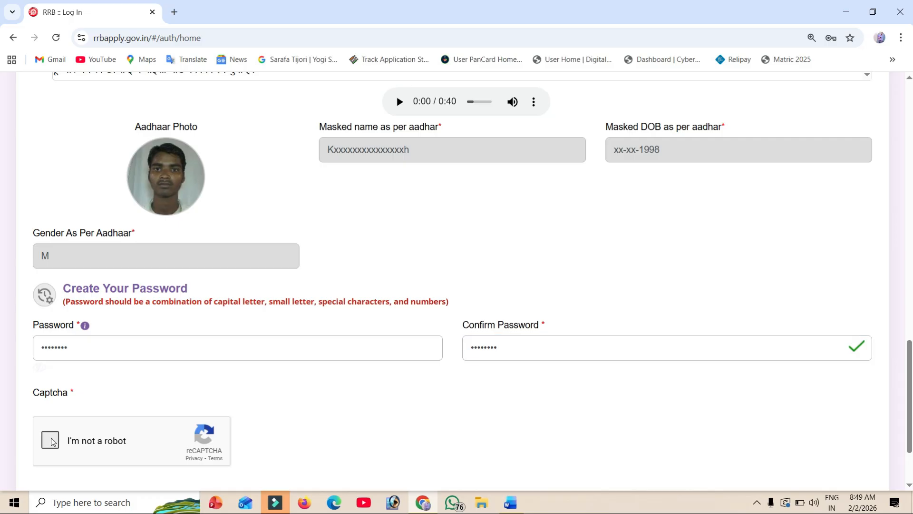
scroll(786, 395, "down", 2)
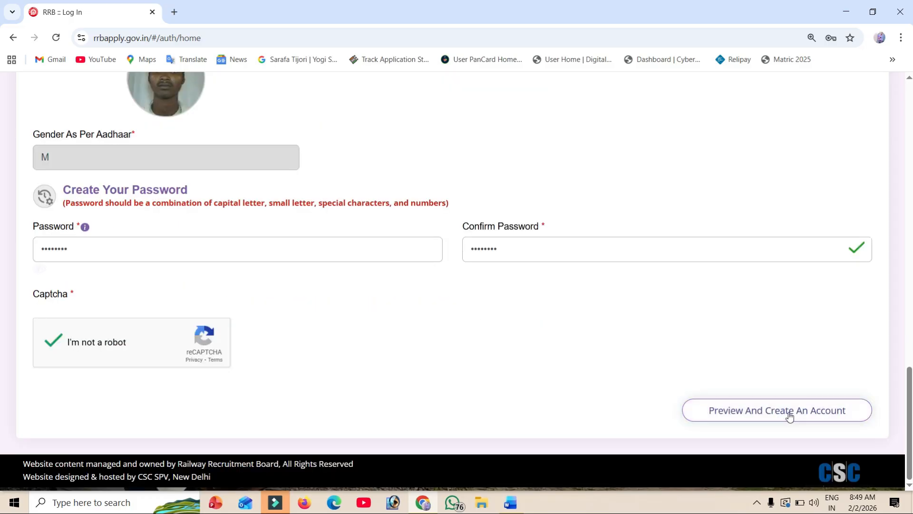
left_click(788, 412)
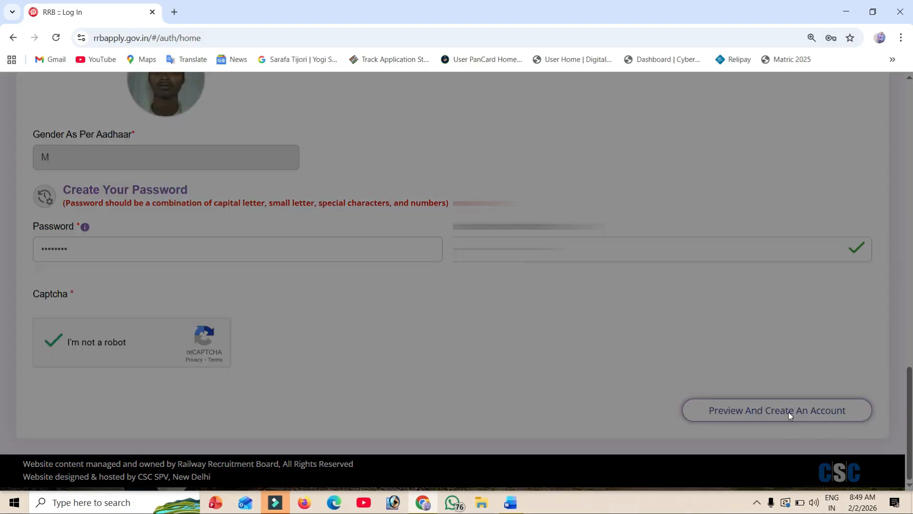
scroll(789, 411, "down", 2)
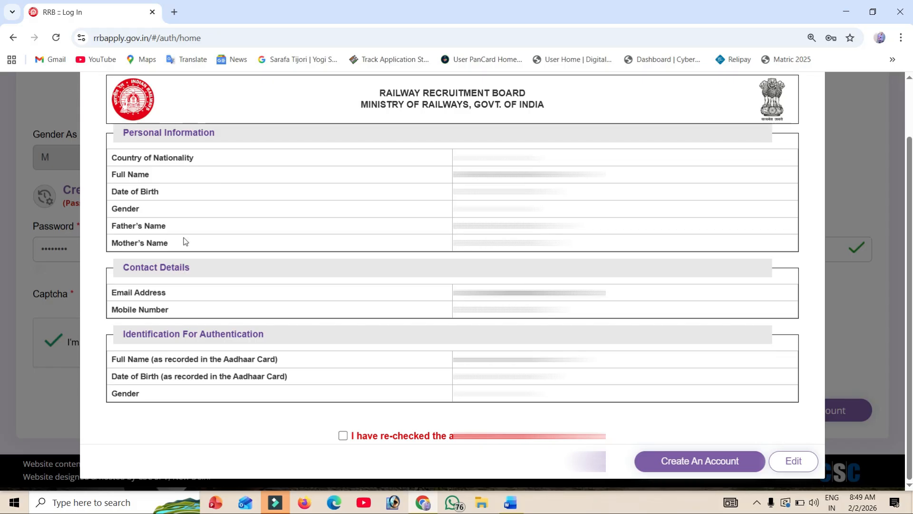
left_click(343, 436)
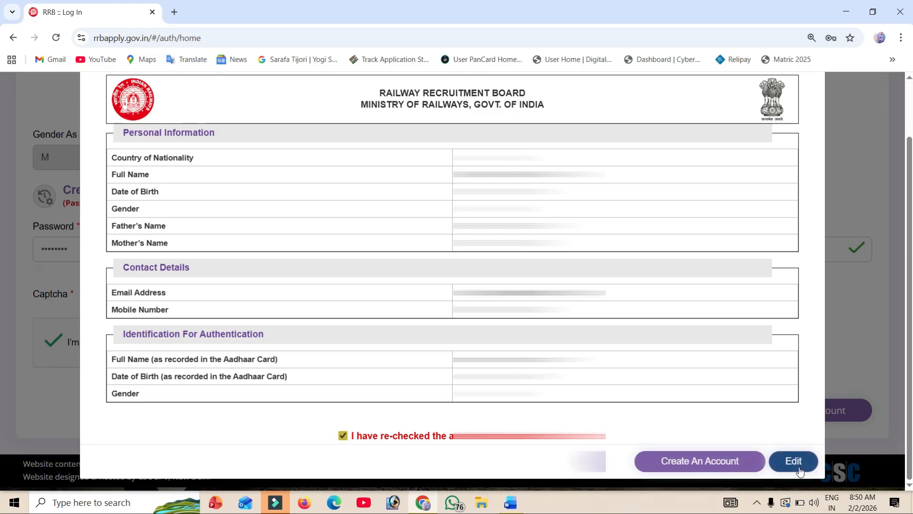
left_click(693, 461)
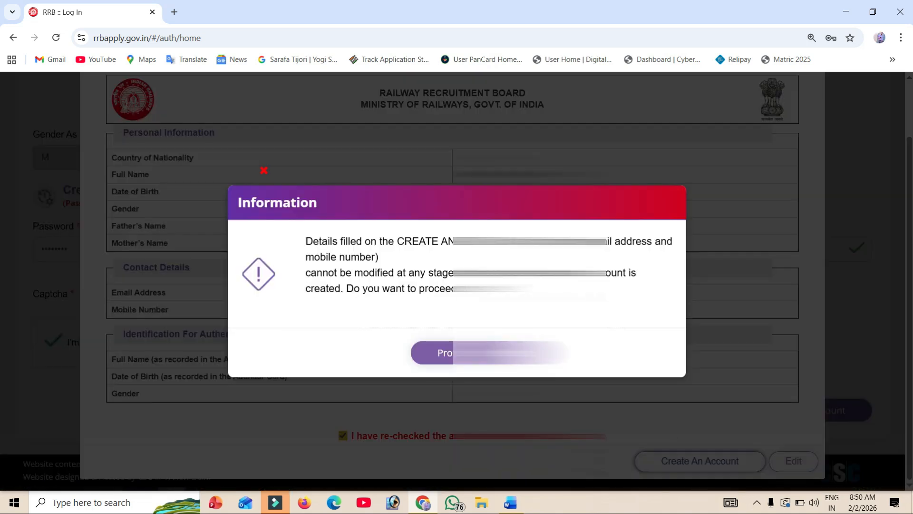
left_click(443, 351)
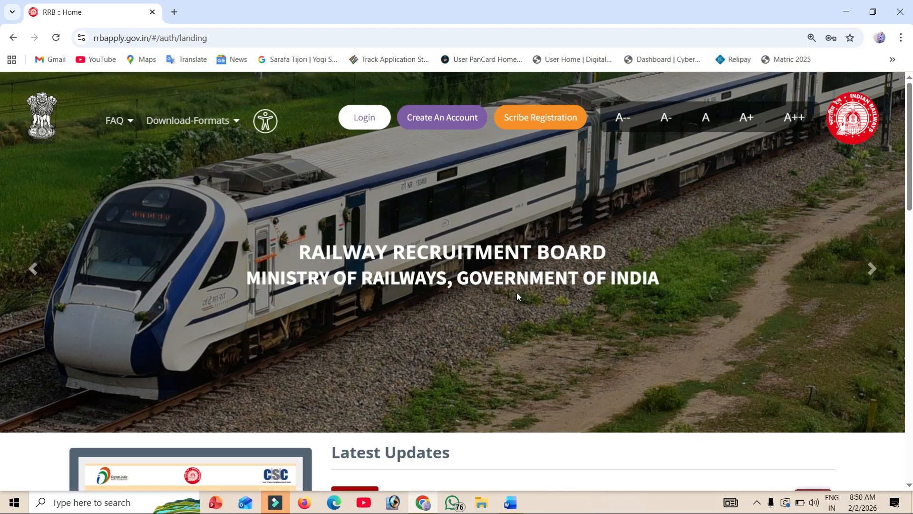
- Apply to the Level 1 notice and log in using an Aadhaar one-time code
scroll(516, 292, "down", 5)
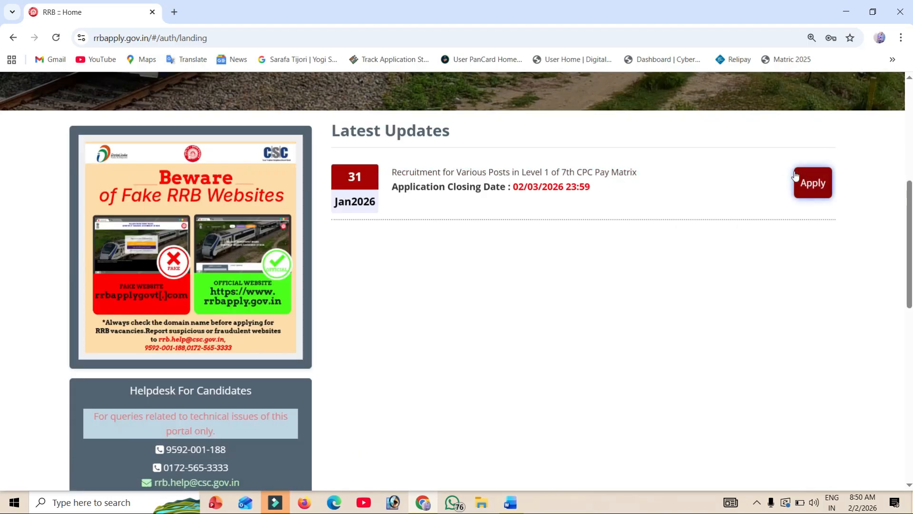
left_click(815, 184)
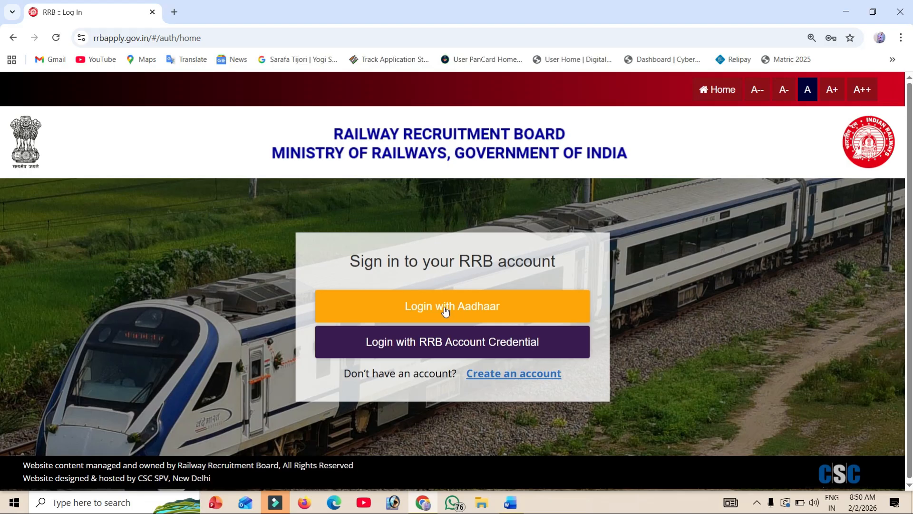
left_click(459, 311)
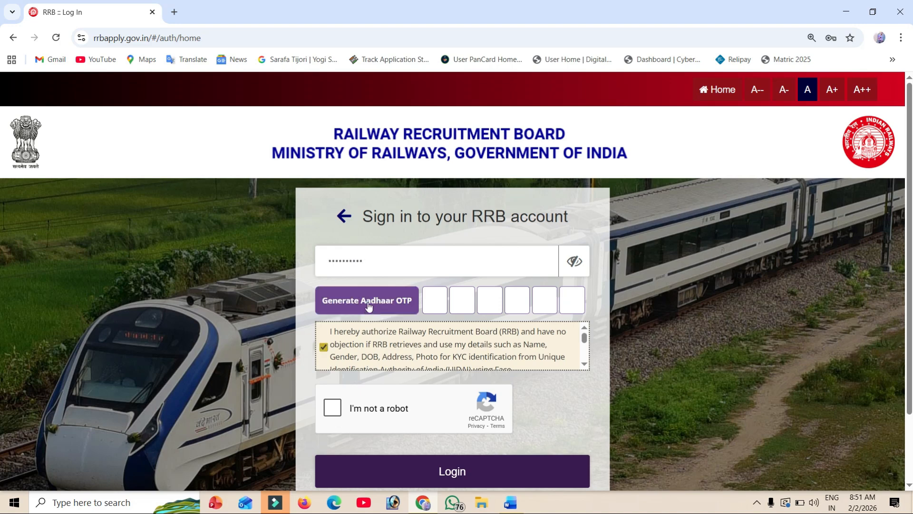
left_click(368, 305)
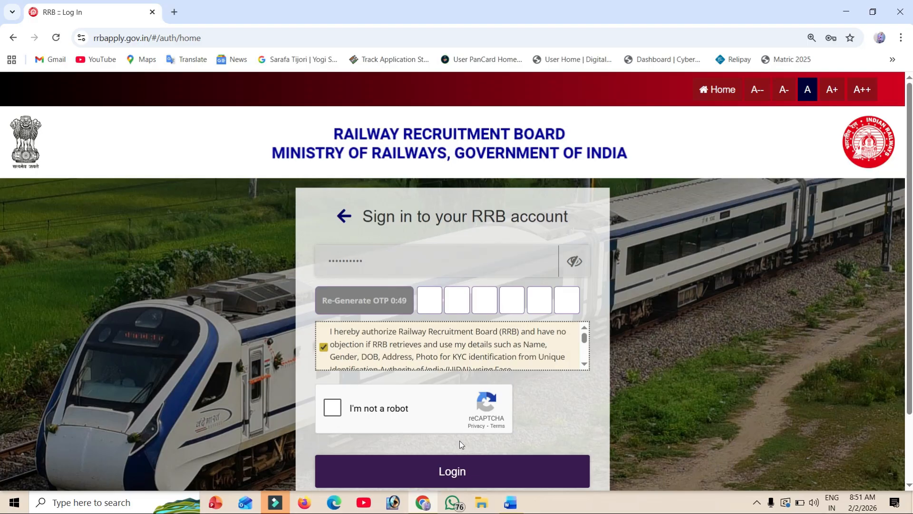
left_click(454, 471)
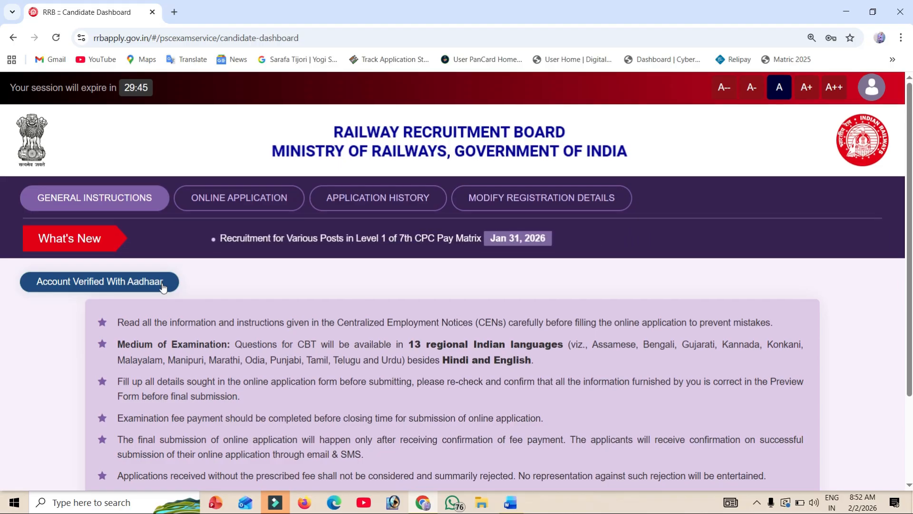
- Open the CEN 09/2025 online application and choose RRB Patna
scroll(163, 285, "down", 3)
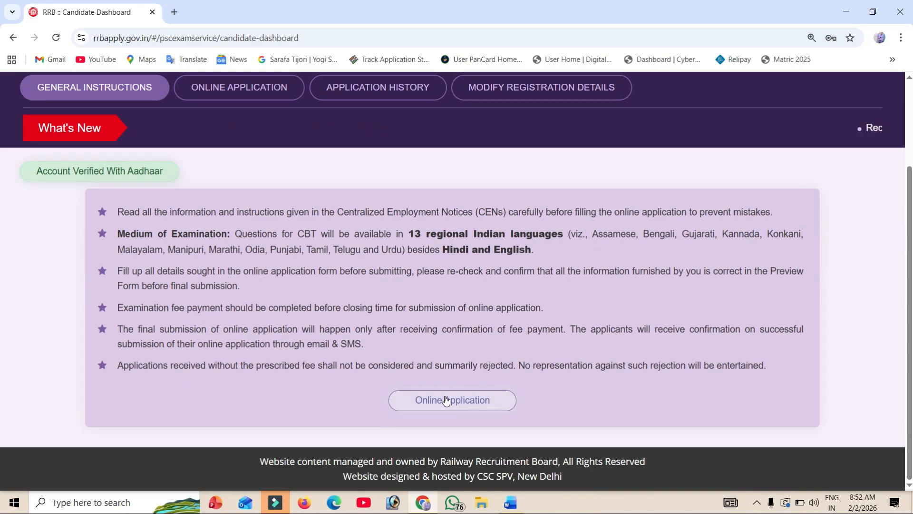
left_click(446, 401)
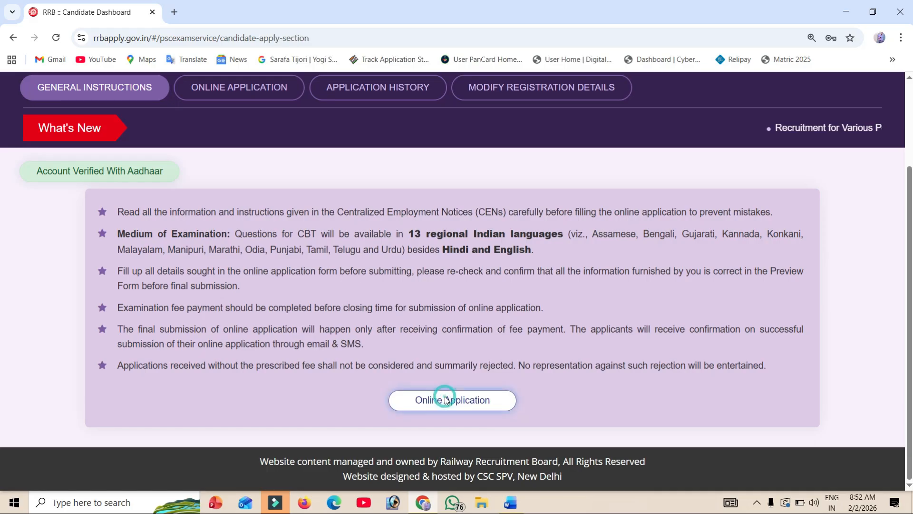
left_click_drag(117, 326, 245, 322)
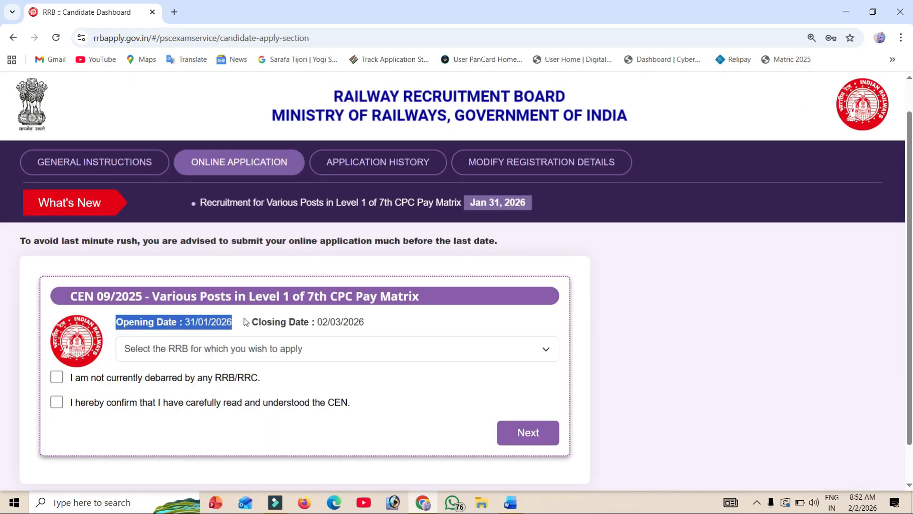
left_click_drag(317, 323, 369, 322)
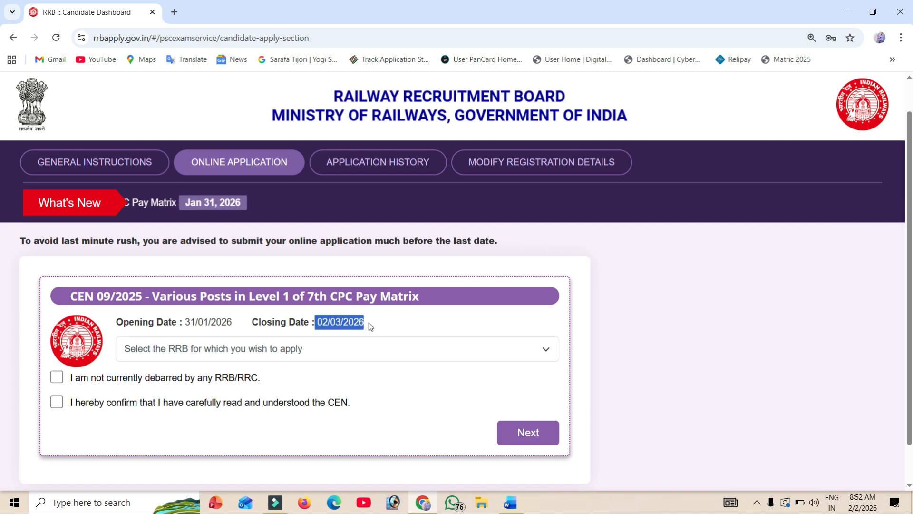
left_click(288, 351)
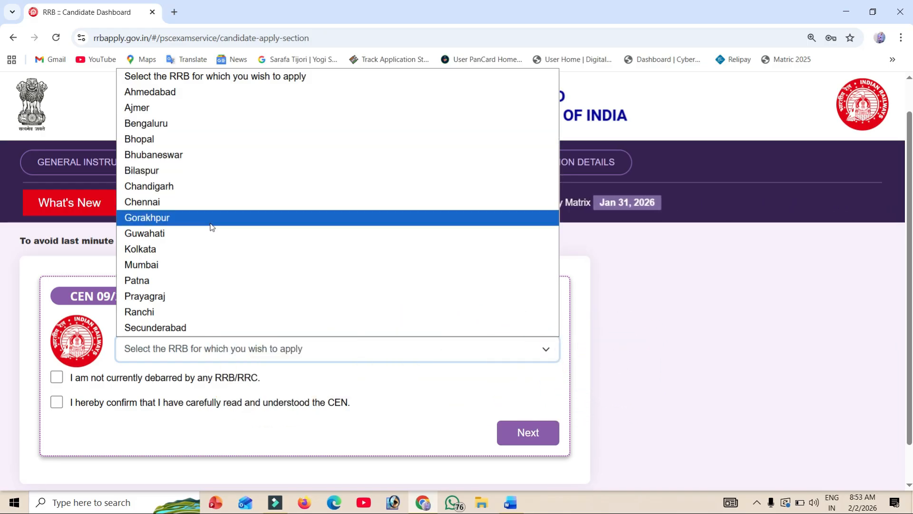
left_click(171, 279)
- Tick the not-debarred and read-the-CEN declarations and continue to Personal Details
left_click(57, 378)
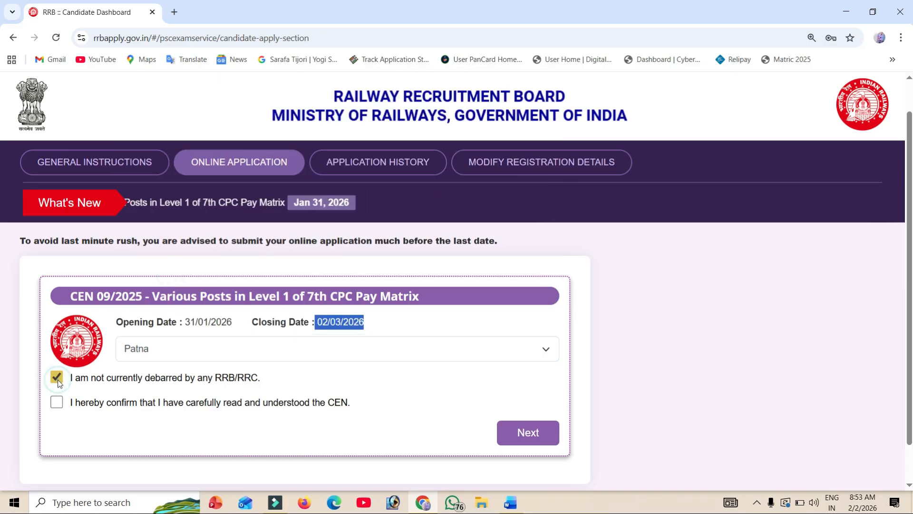
left_click(56, 403)
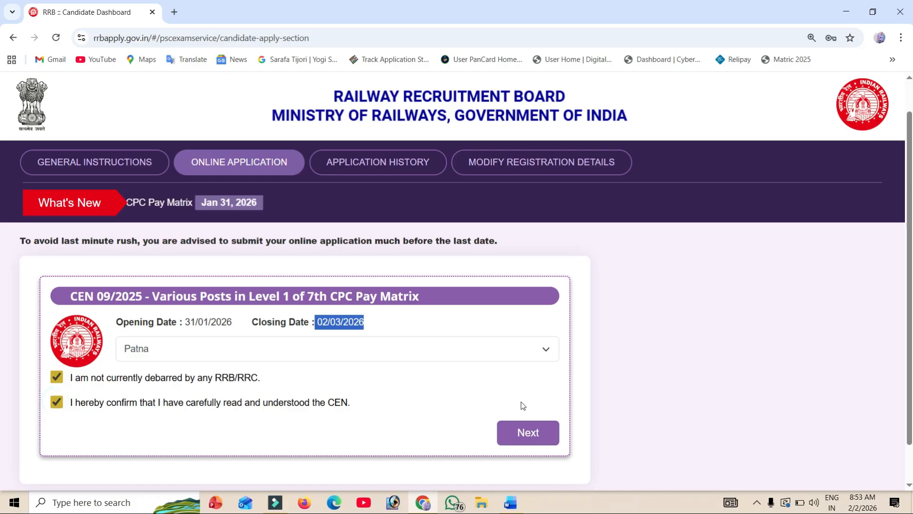
left_click(534, 443)
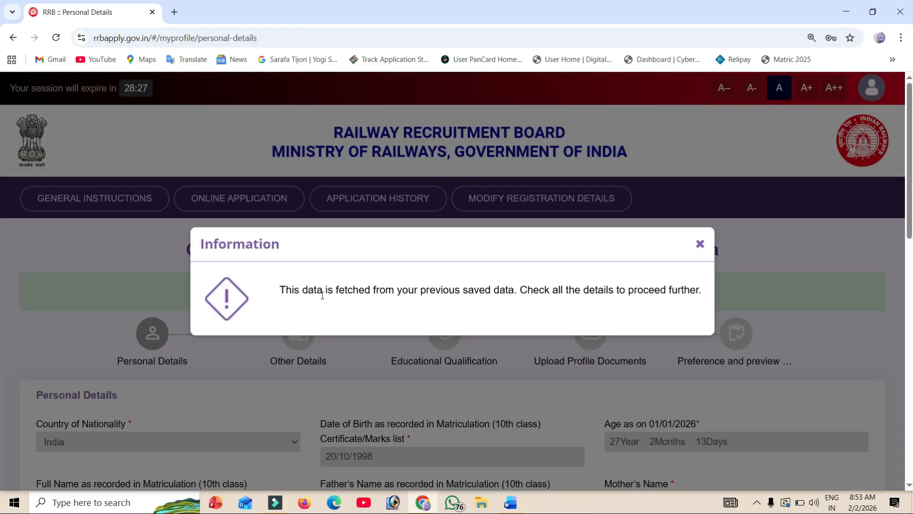
- Dismiss the information notice and set marital status Unmarried and religion Hindu
left_click(699, 243)
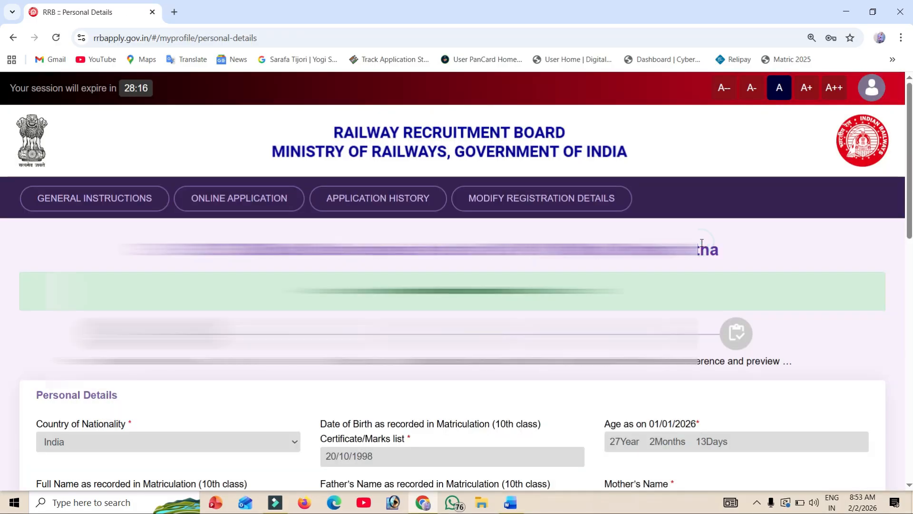
scroll(98, 213, "down", 4)
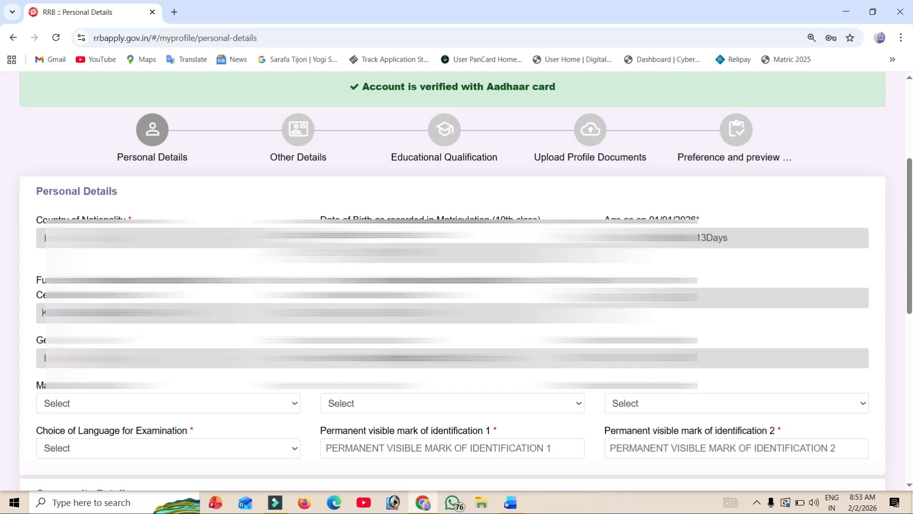
scroll(3, 281, "down", 5)
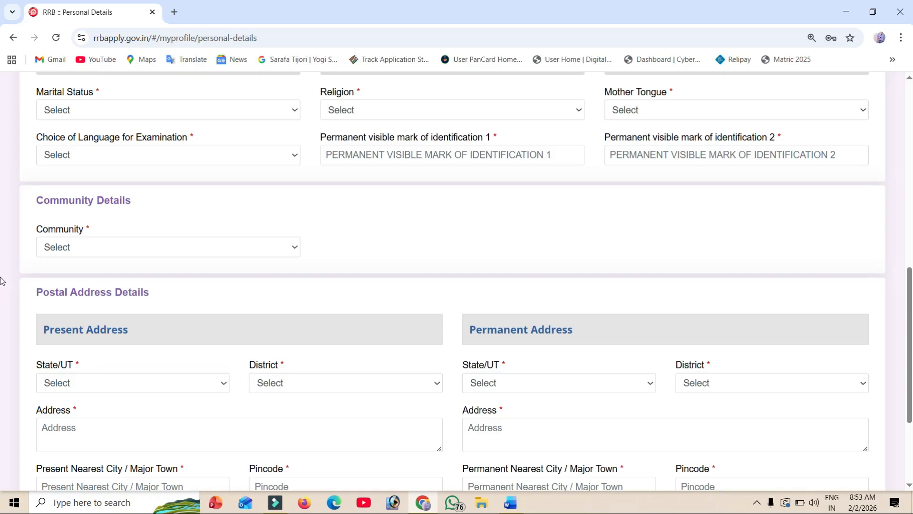
left_click(123, 118)
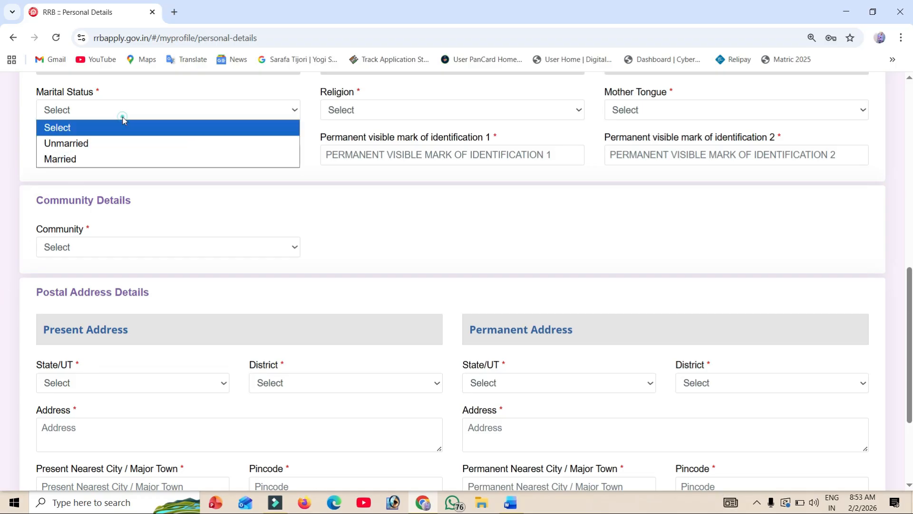
left_click(101, 143)
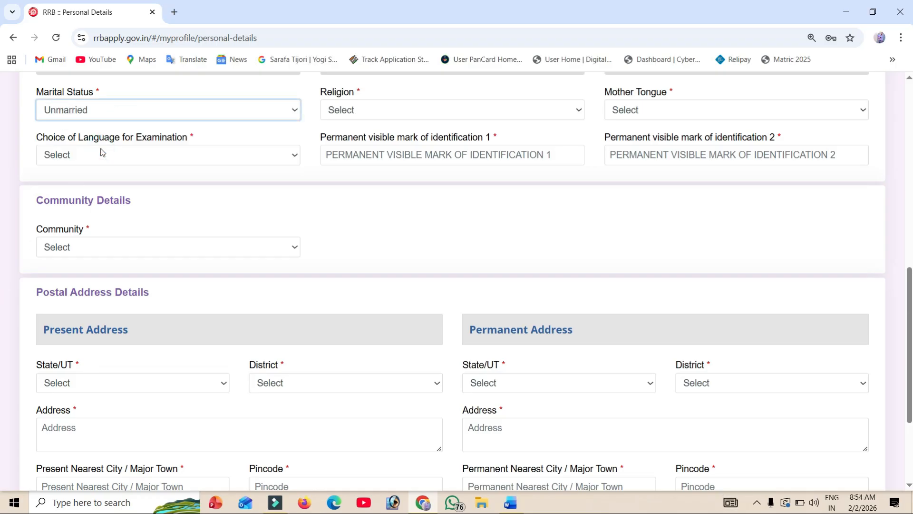
left_click(369, 109)
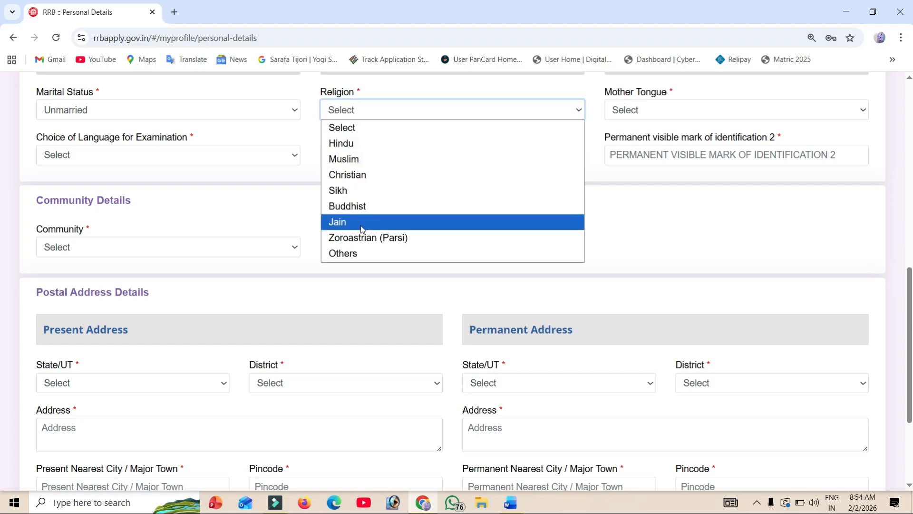
left_click(393, 143)
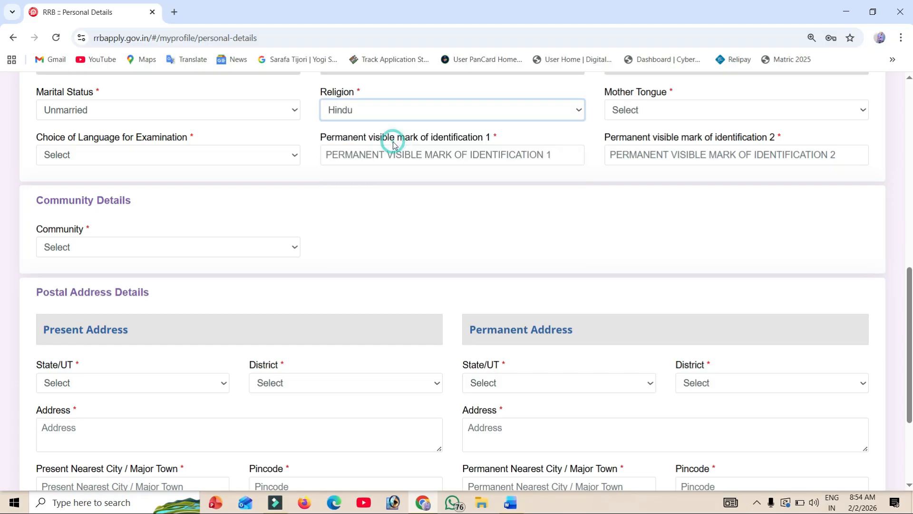
- Set both mother tongue and examination language to Hindi
left_click(647, 113)
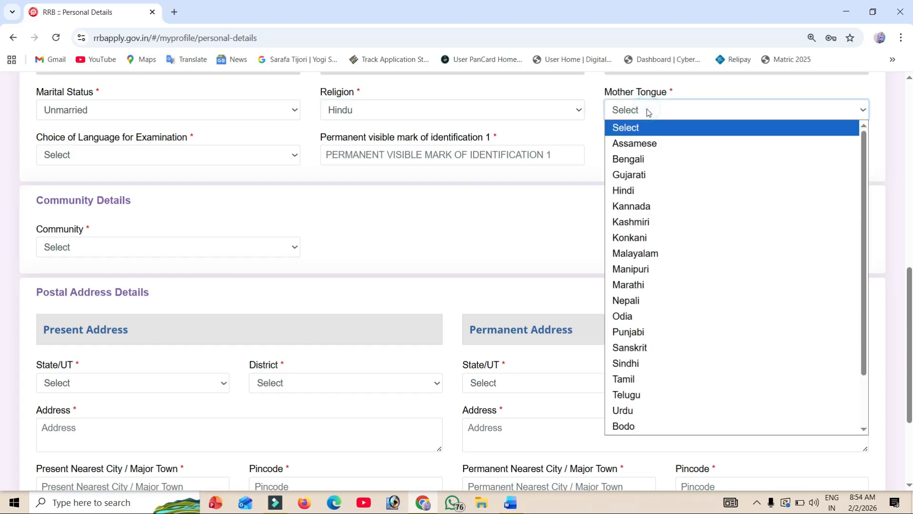
left_click(635, 194)
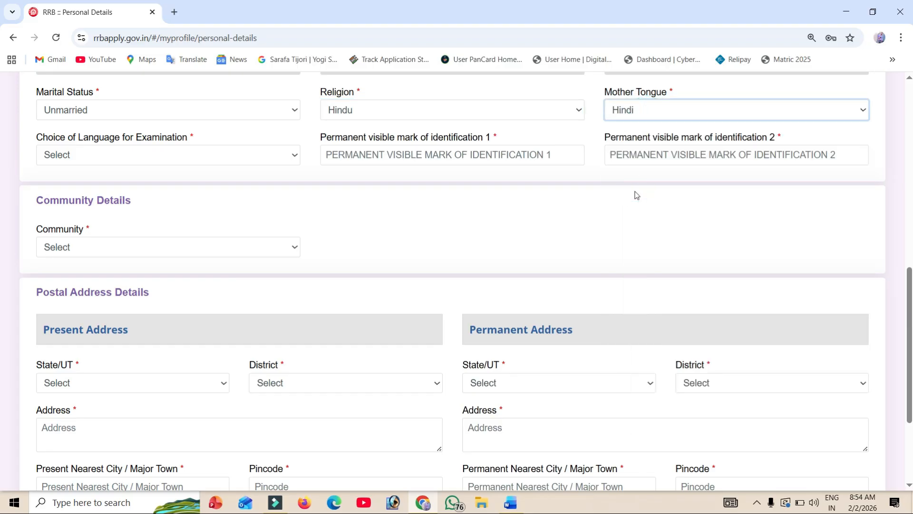
left_click_drag(37, 138, 223, 145)
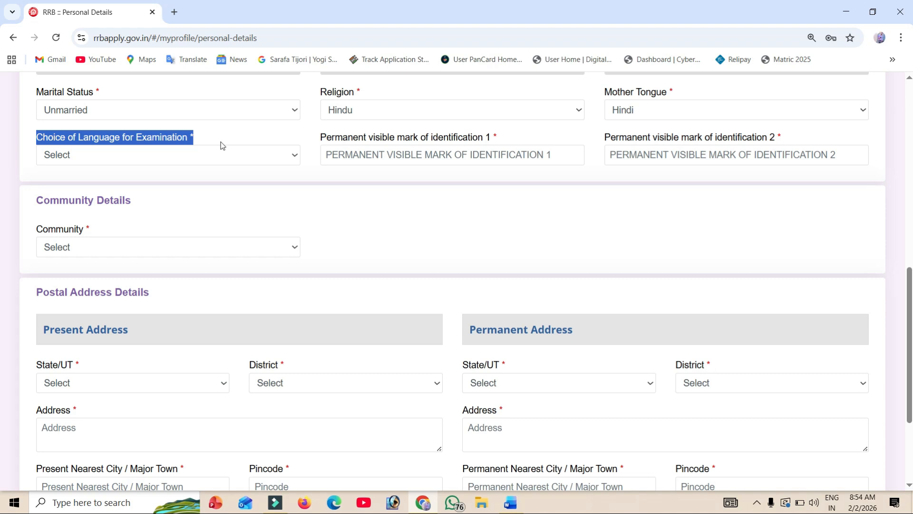
left_click(209, 157)
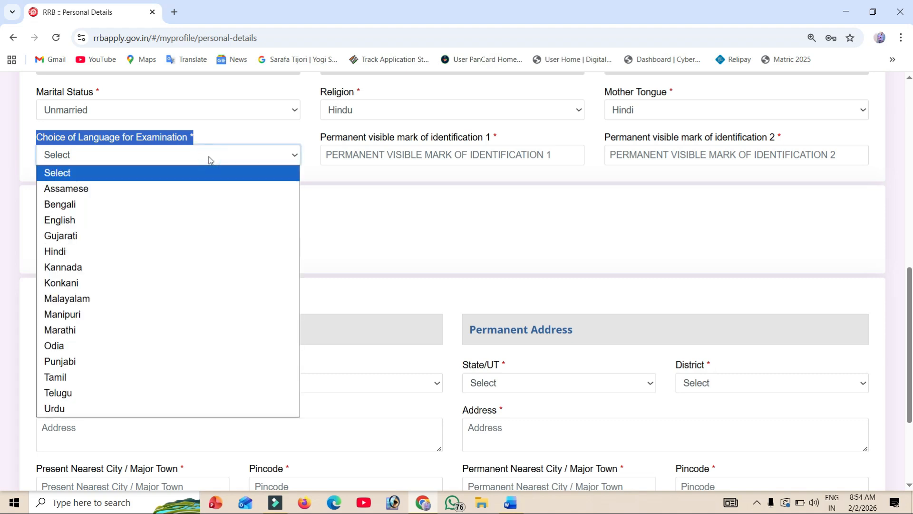
left_click(82, 252)
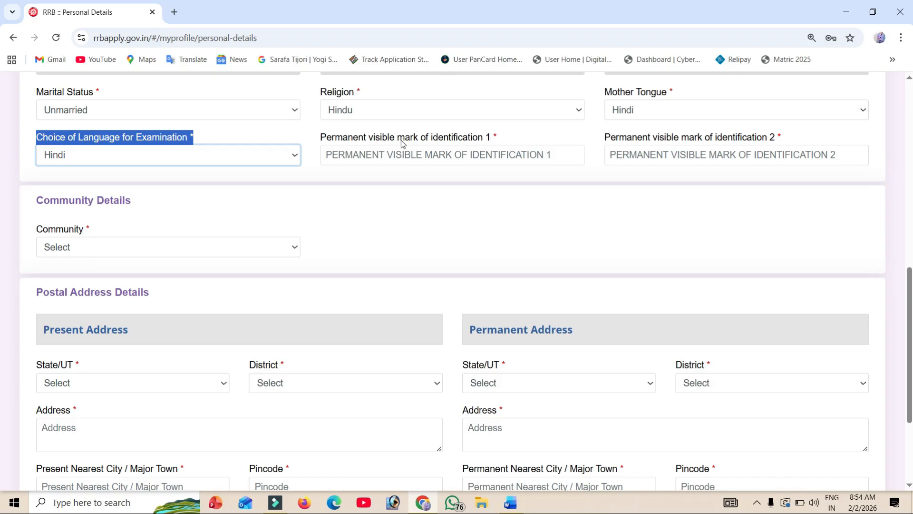
left_click_drag(322, 138, 493, 140)
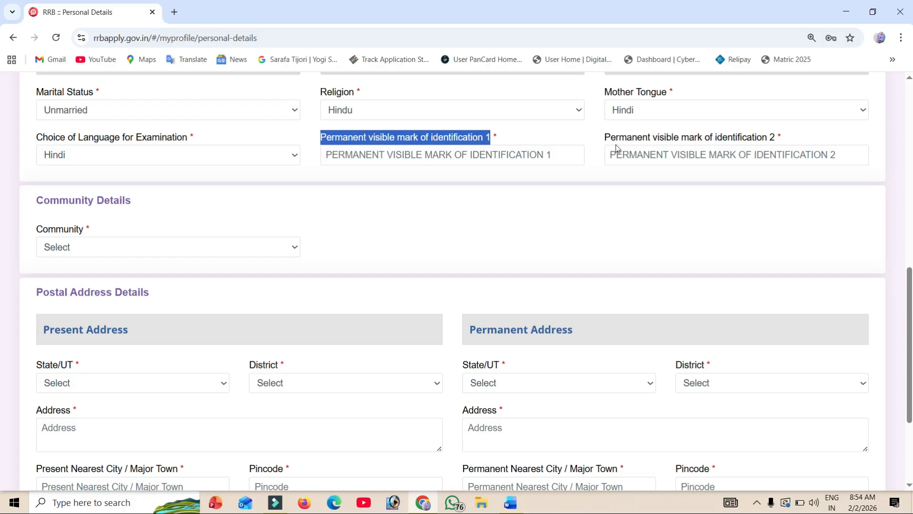
- Pick SC (Scheduled Caste) from the Community dropdown after briefly selecting OBC
scroll(33, 116, "down", 2)
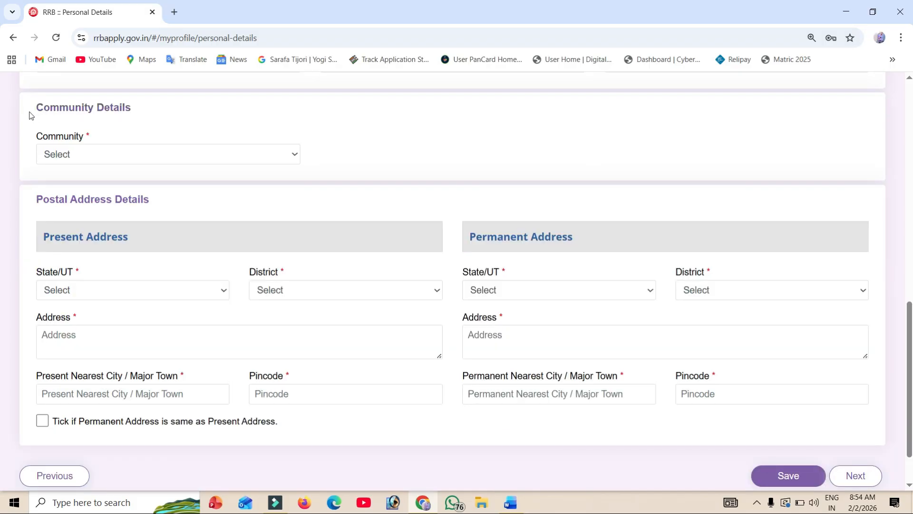
left_click(115, 156)
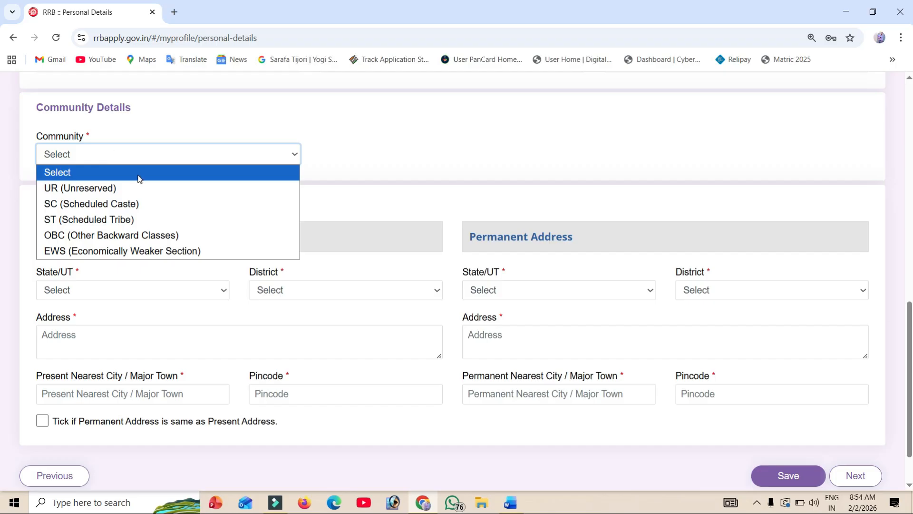
left_click(758, 504)
left_click(86, 155)
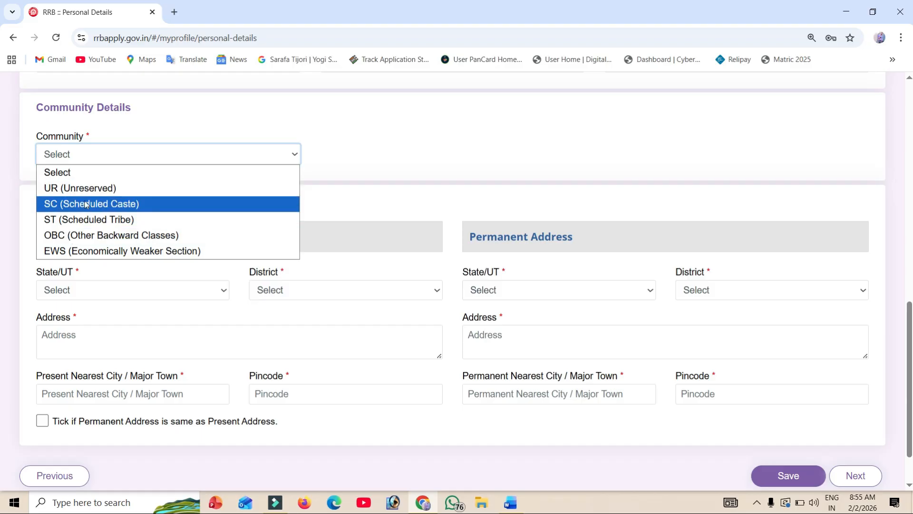
left_click(113, 234)
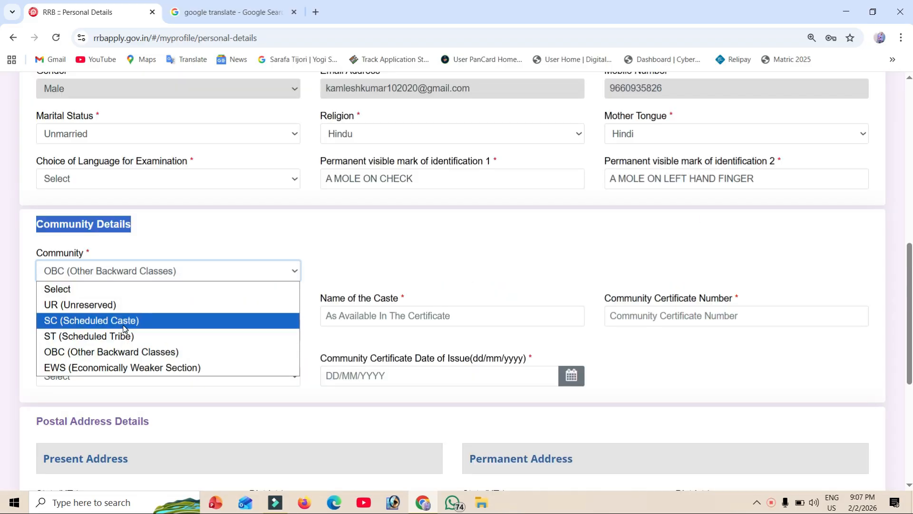
left_click(123, 324)
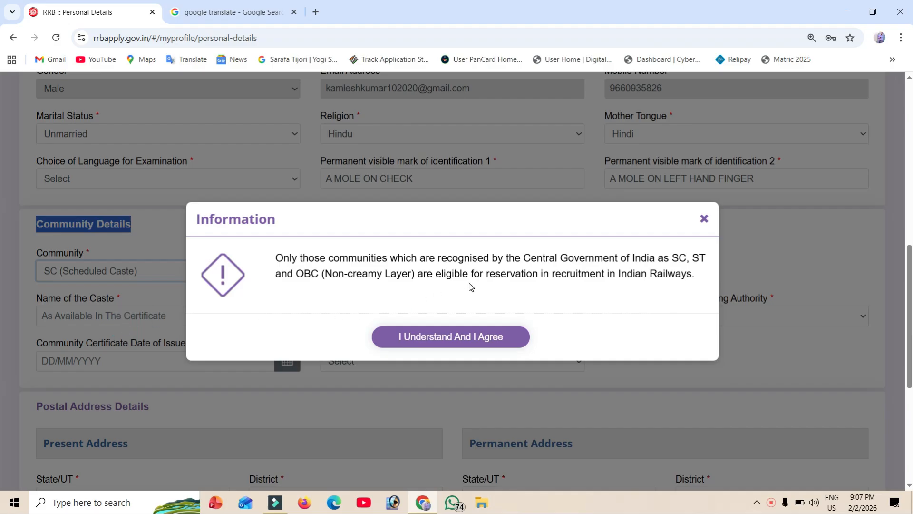
- Change Community to OBC (Other Backward Classes) and agree to the reservation eligibility notice
left_click_drag(525, 260, 631, 257)
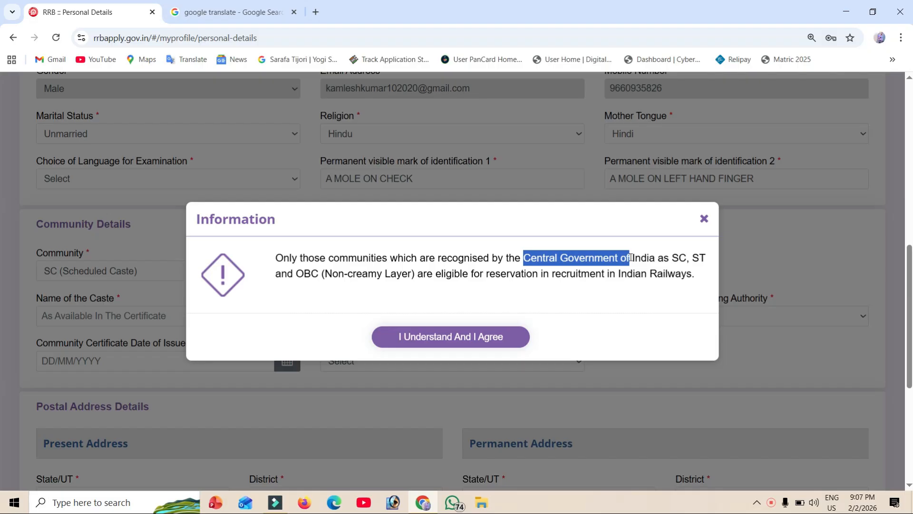
left_click(475, 336)
left_click(226, 271)
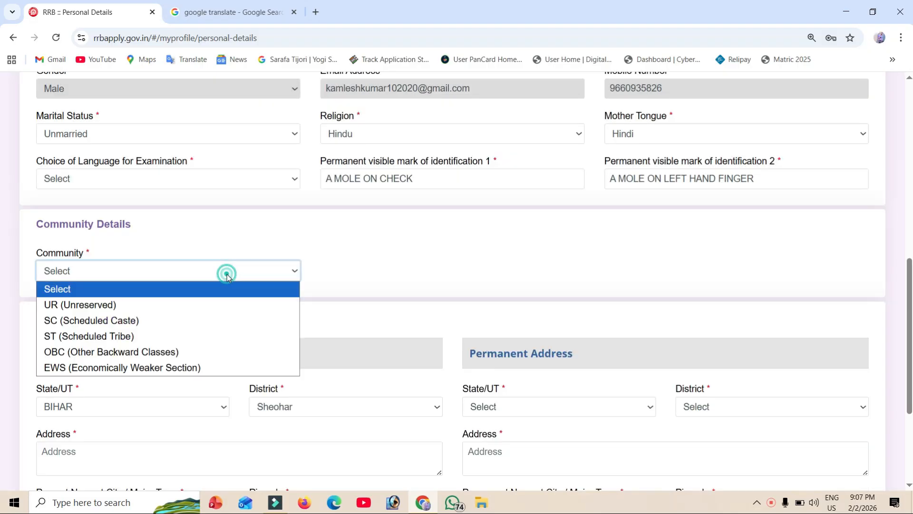
left_click(122, 351)
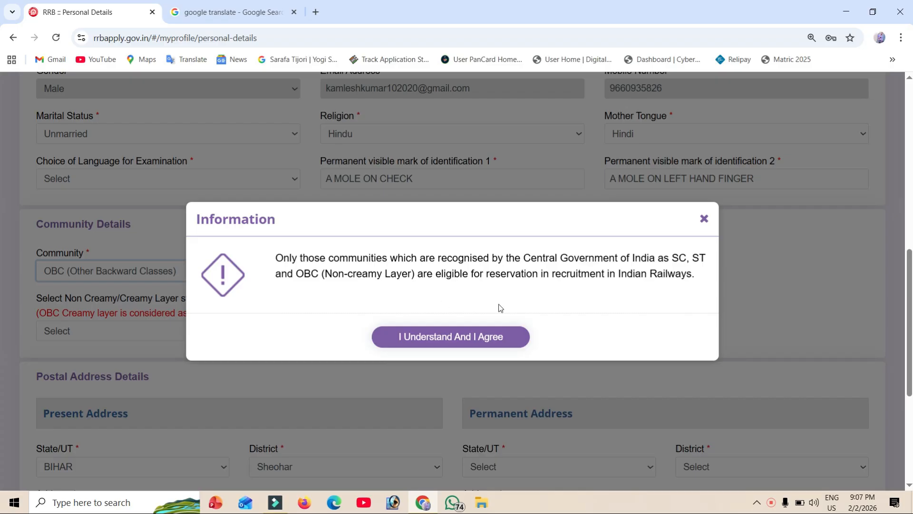
left_click(464, 342)
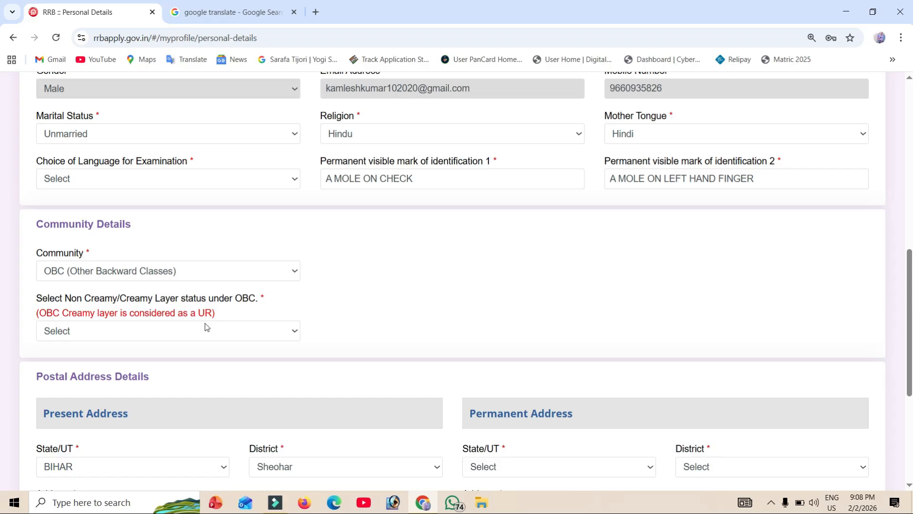
- Set the creamy layer status to OBC (Non Creamy layer) and accept the OBC certificate notice
left_click(184, 334)
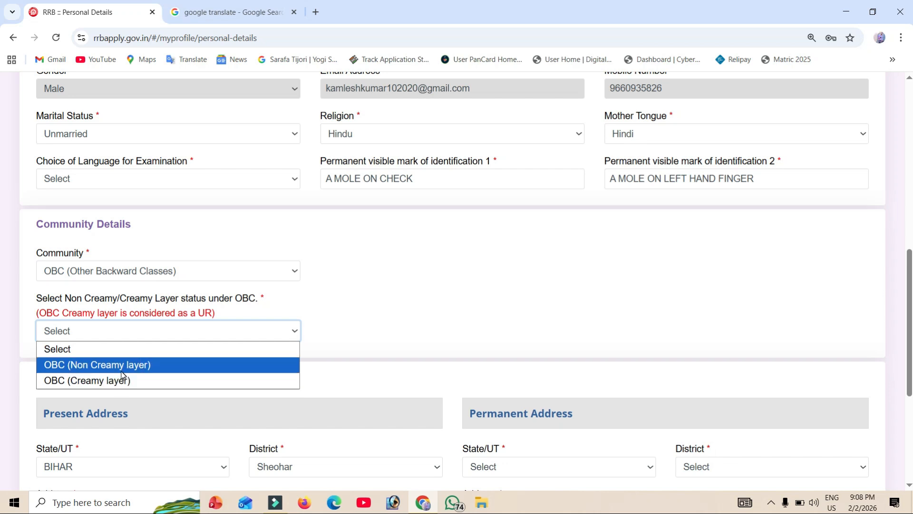
left_click(203, 335)
left_click(203, 335)
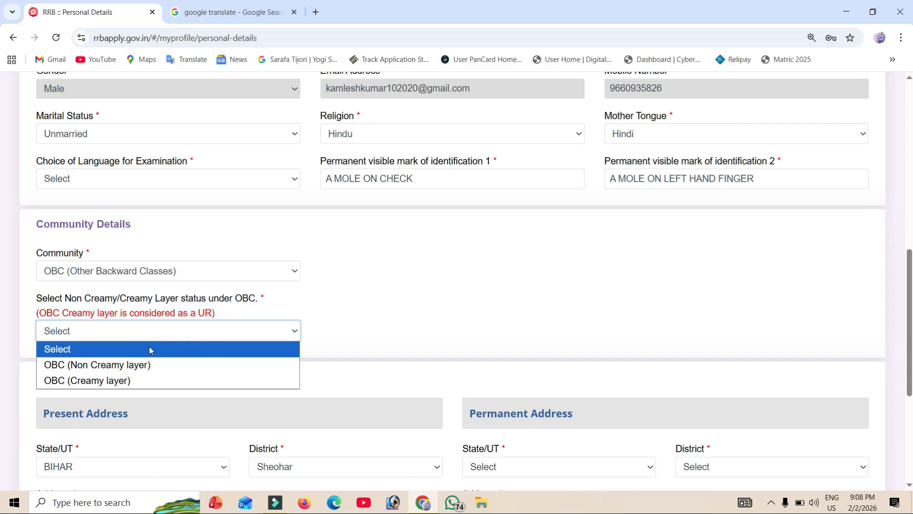
left_click(108, 365)
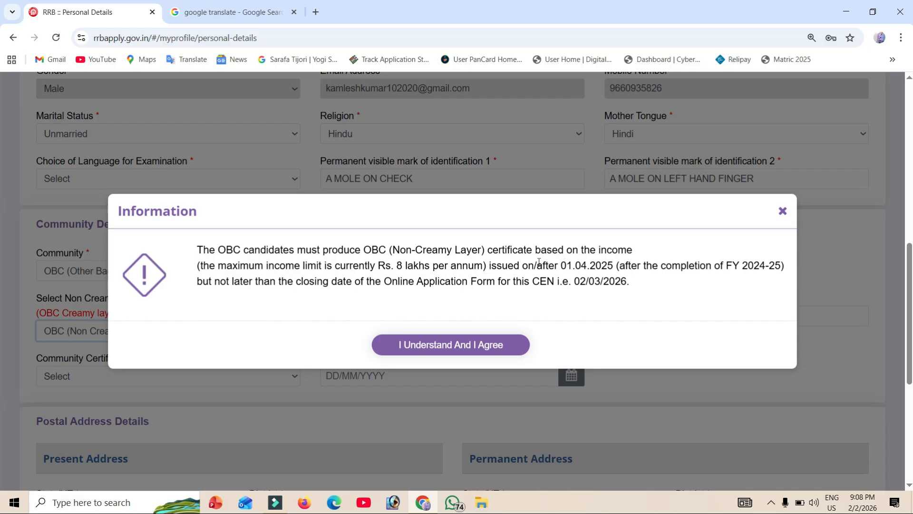
left_click(474, 342)
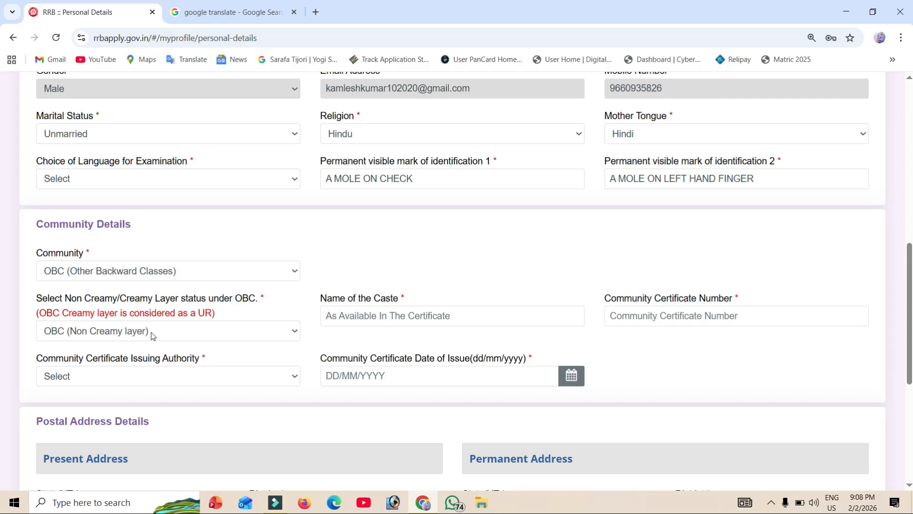
left_click(166, 337)
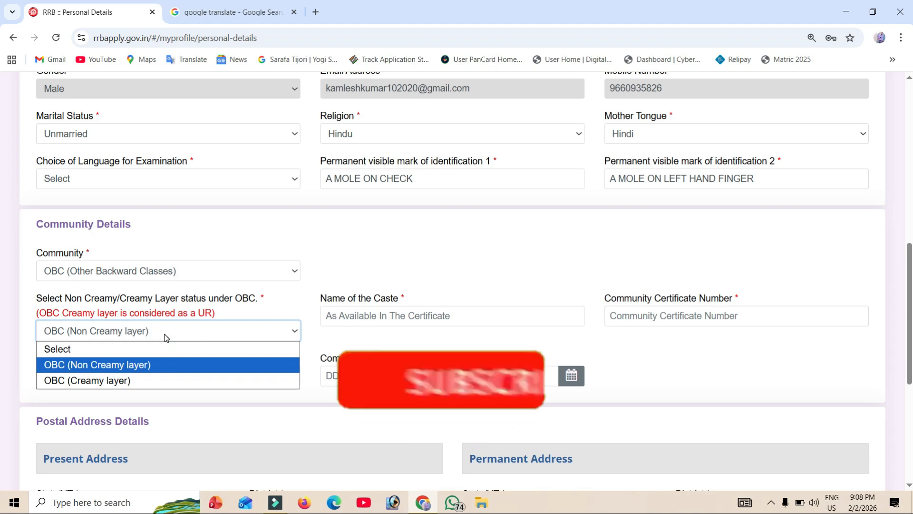
left_click(165, 334)
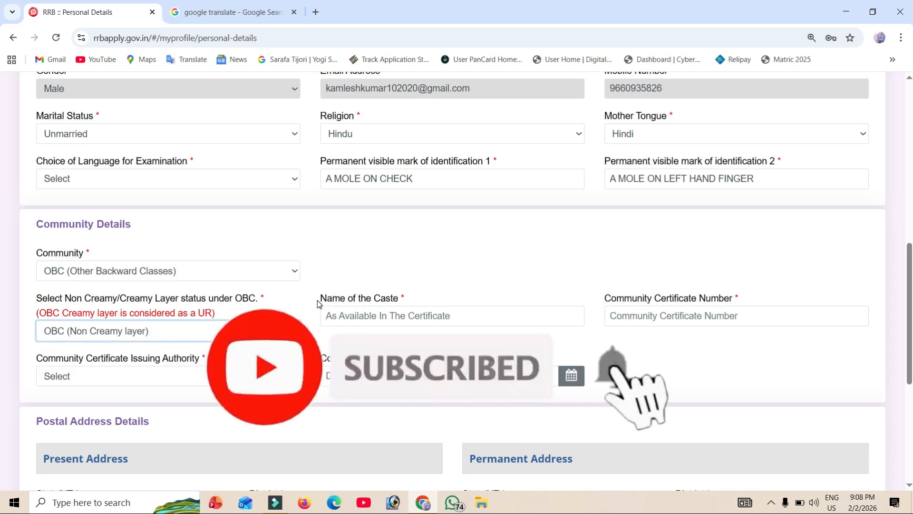
left_click_drag(318, 300, 353, 298)
left_click(387, 289)
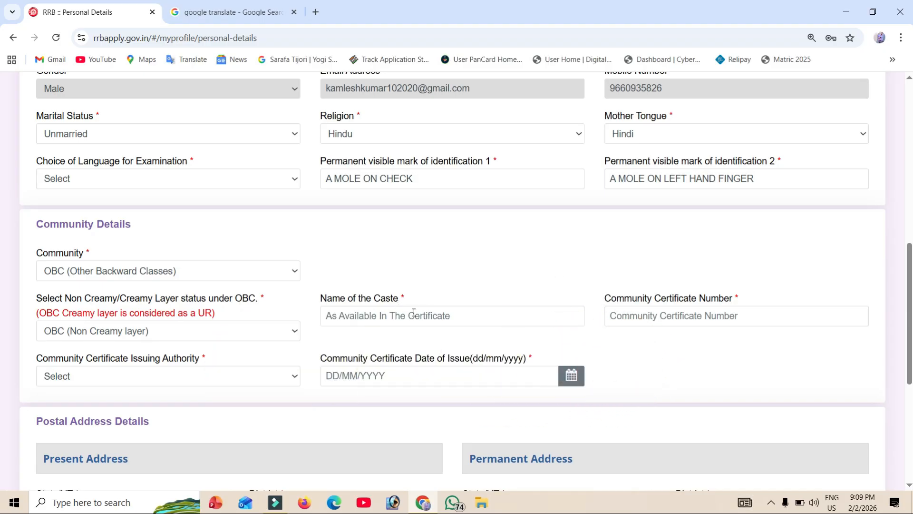
- Set issuing authority to Revenue Officers not below Tehsildar rank, state BIHAR, date 31/01/2026
left_click_drag(605, 302, 749, 305)
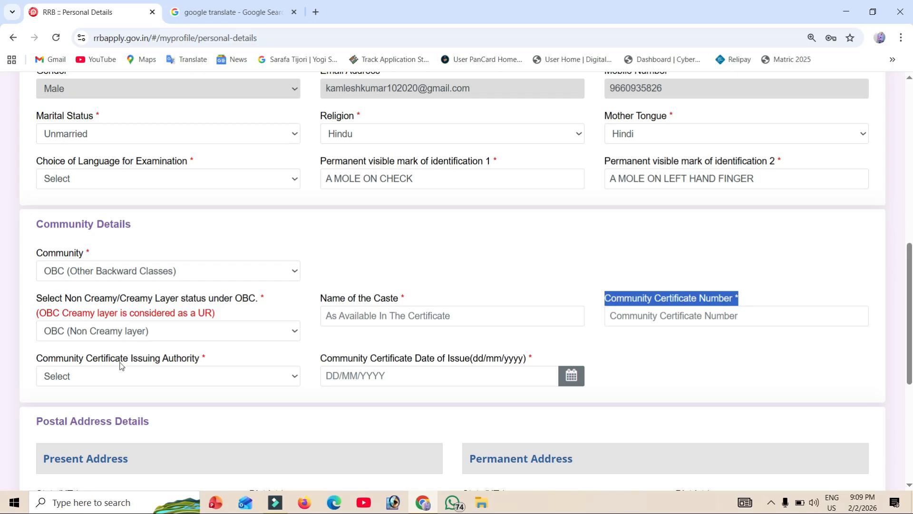
left_click_drag(30, 360, 215, 381)
left_click(222, 376)
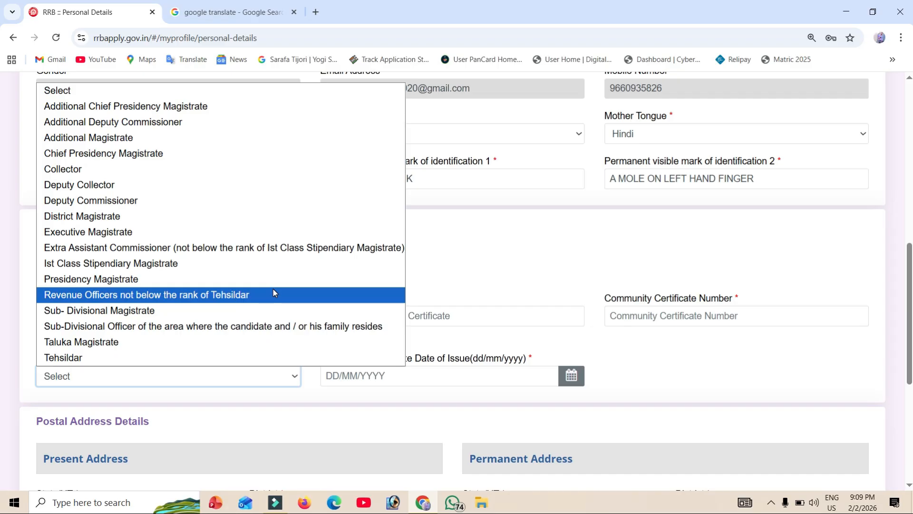
left_click(241, 295)
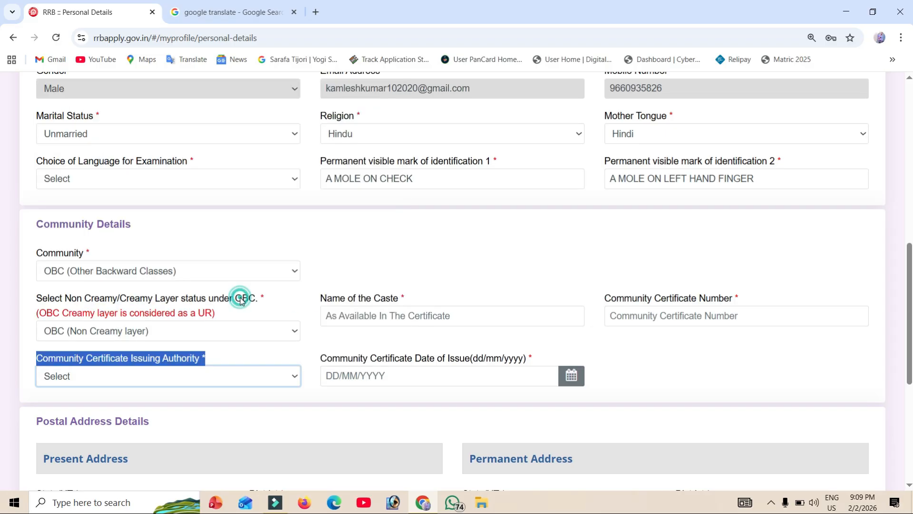
left_click(362, 376)
scroll(417, 296, "down", 1)
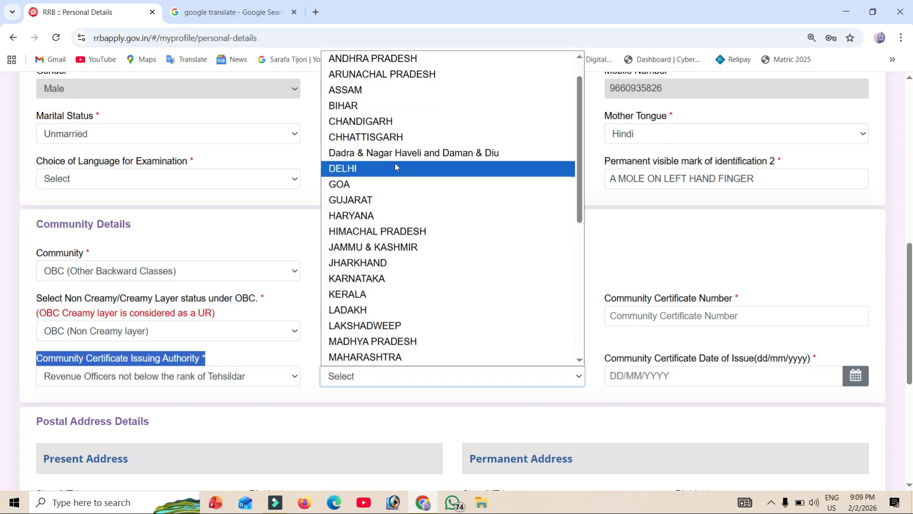
left_click(387, 106)
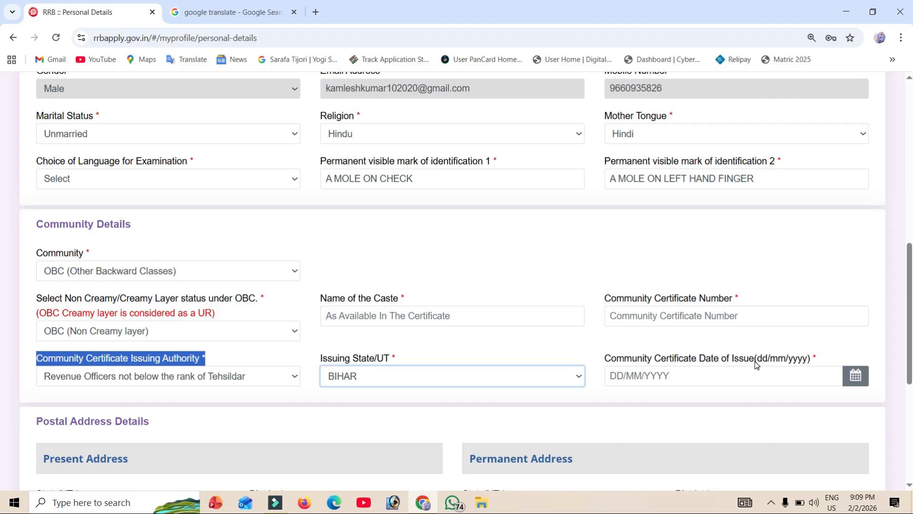
left_click(858, 376)
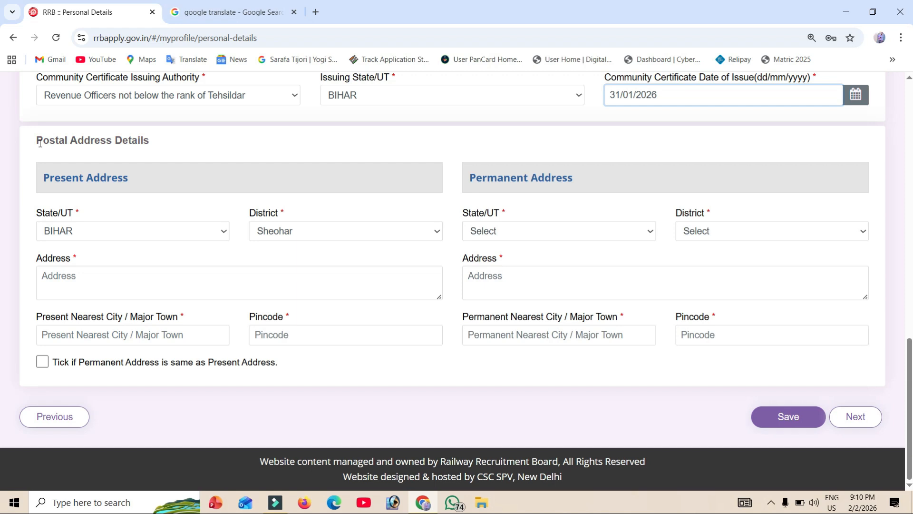
- Paste the full present address, including police station, into Present Address
left_click_drag(35, 143, 148, 144)
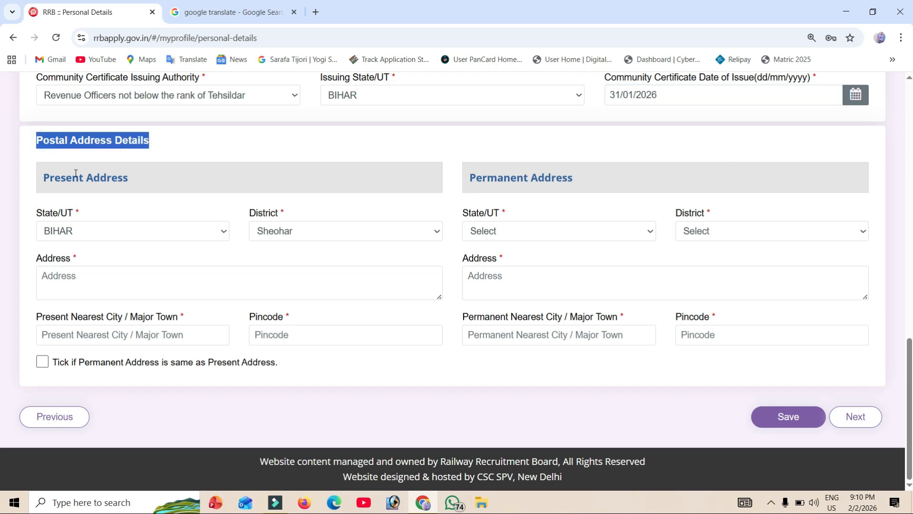
left_click_drag(41, 183, 130, 184)
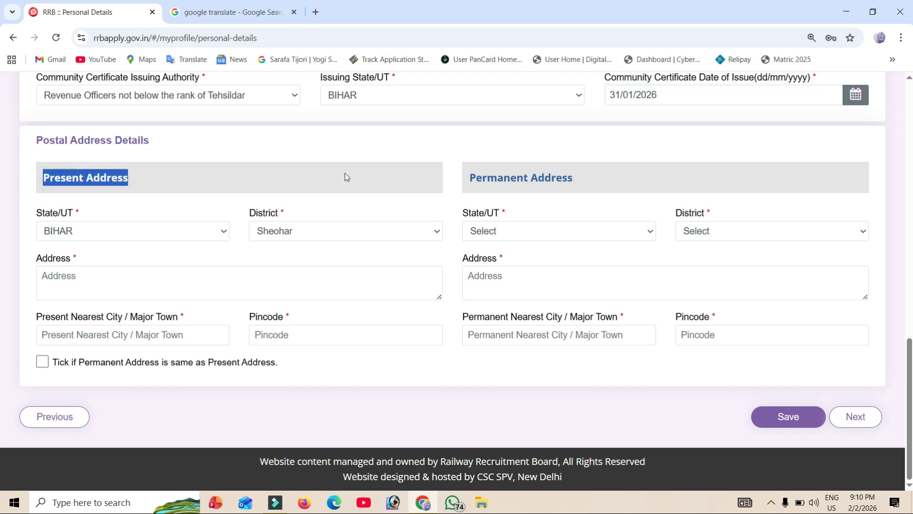
left_click_drag(467, 181, 652, 226)
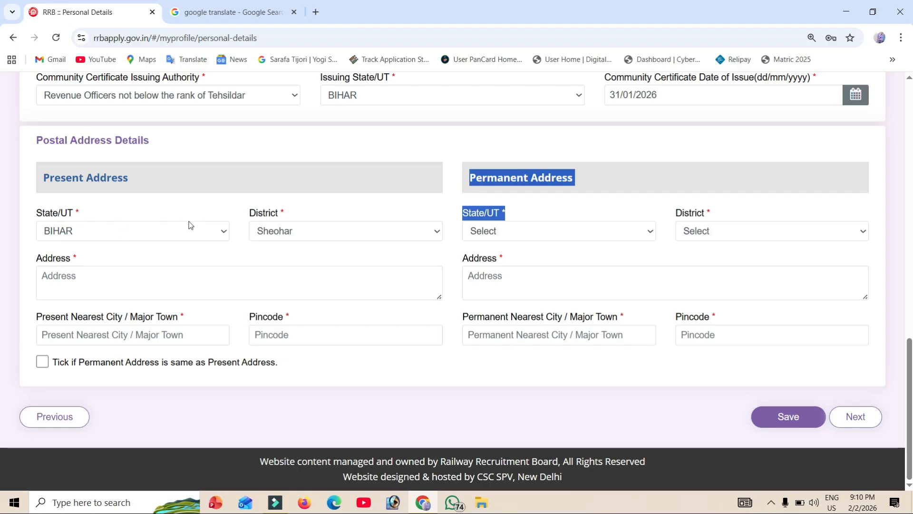
left_click(74, 284)
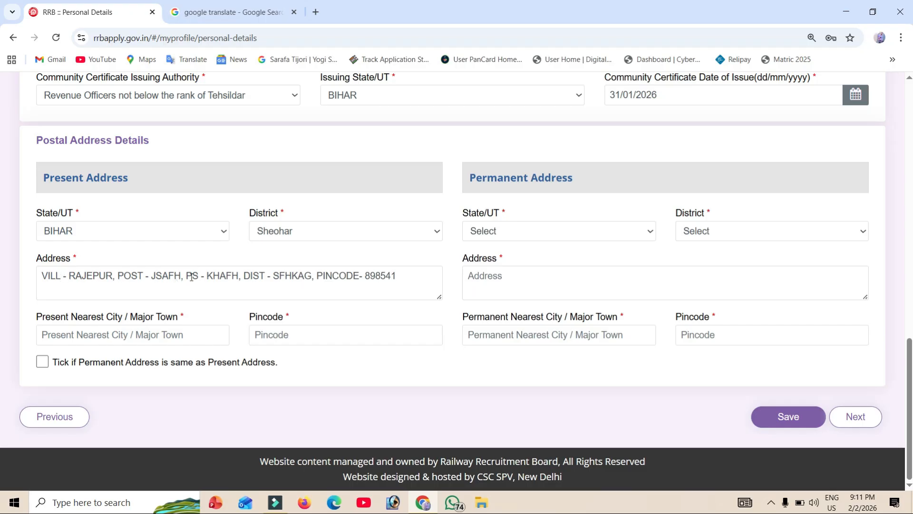
left_click_drag(187, 275, 305, 277)
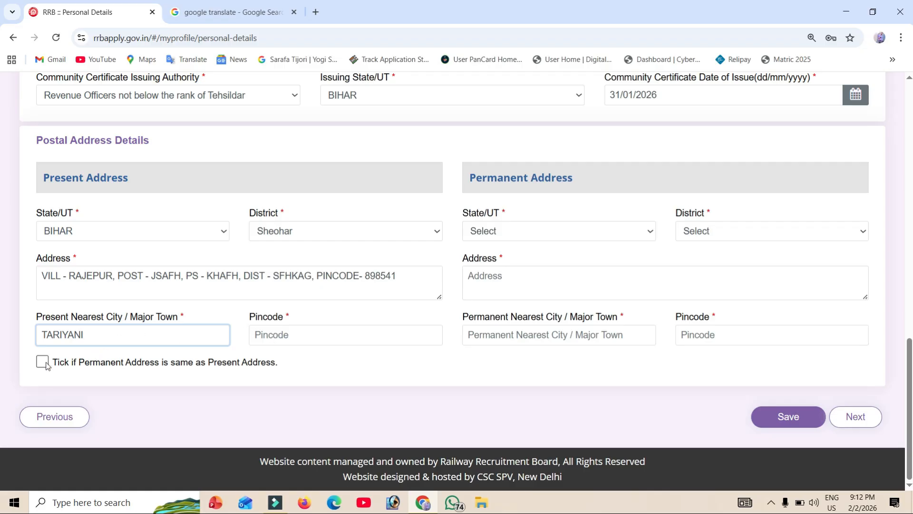
- Mark the permanent address as same as present and save the personal details
left_click_drag(76, 364, 207, 364)
left_click_drag(207, 363, 287, 363)
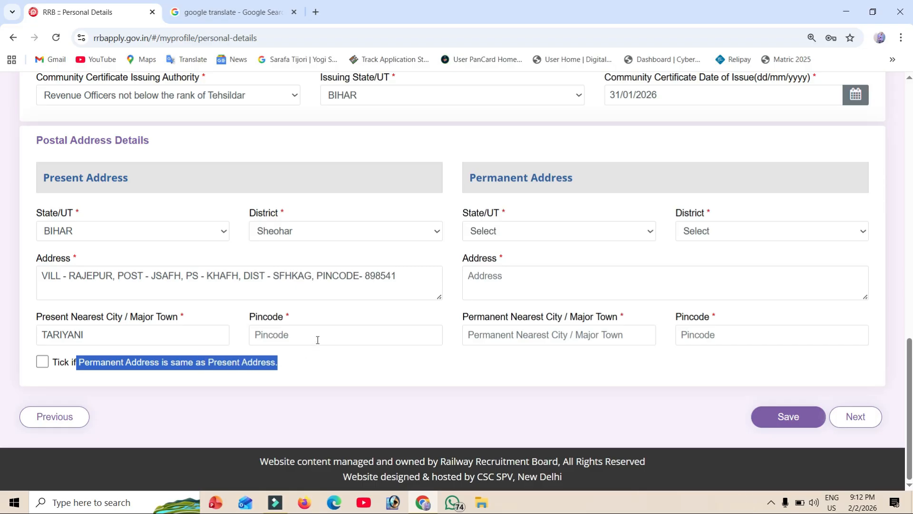
left_click(42, 364)
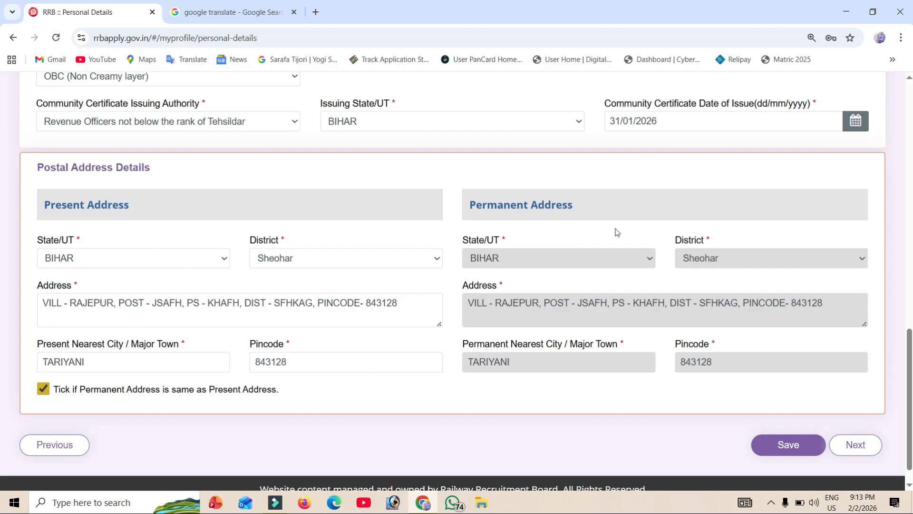
left_click(797, 460)
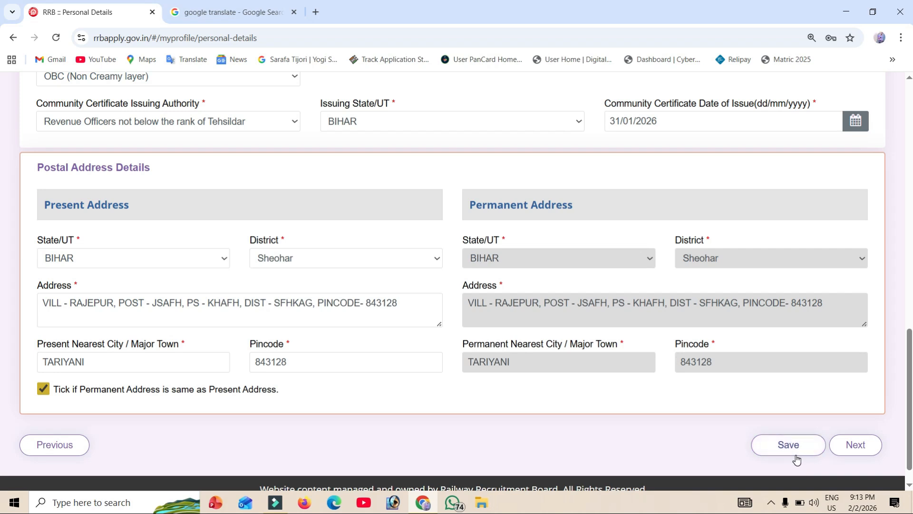
- Save personal details and answer No to the ex-serviceman question
left_click(794, 457)
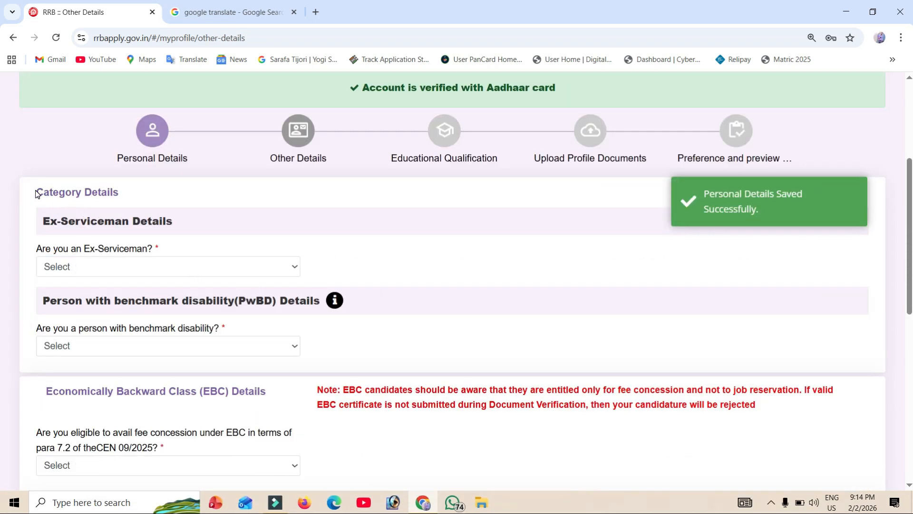
left_click_drag(35, 191, 137, 195)
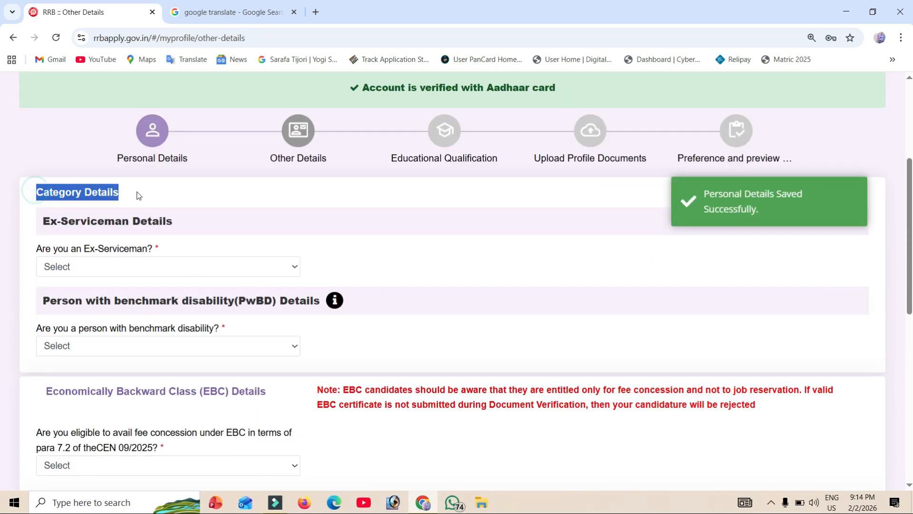
left_click(76, 267)
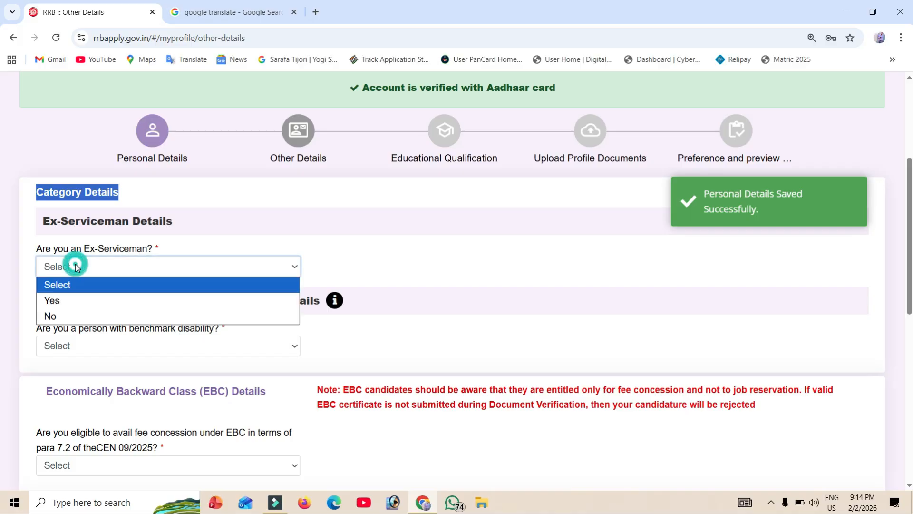
left_click(58, 316)
scroll(147, 306, "down", 2)
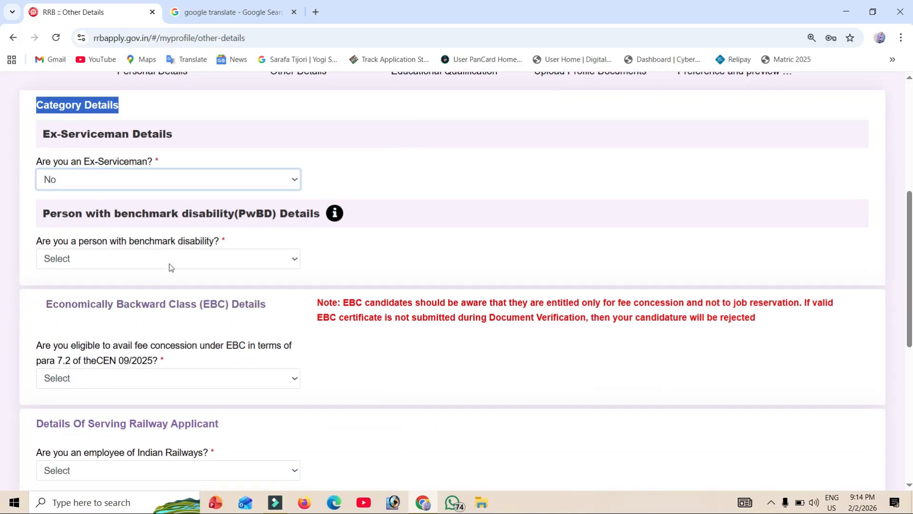
- Try benchmark disability Yes with Locomotor Disability and Leprosy Cured (LC) to view PwBD fields
left_click(170, 260)
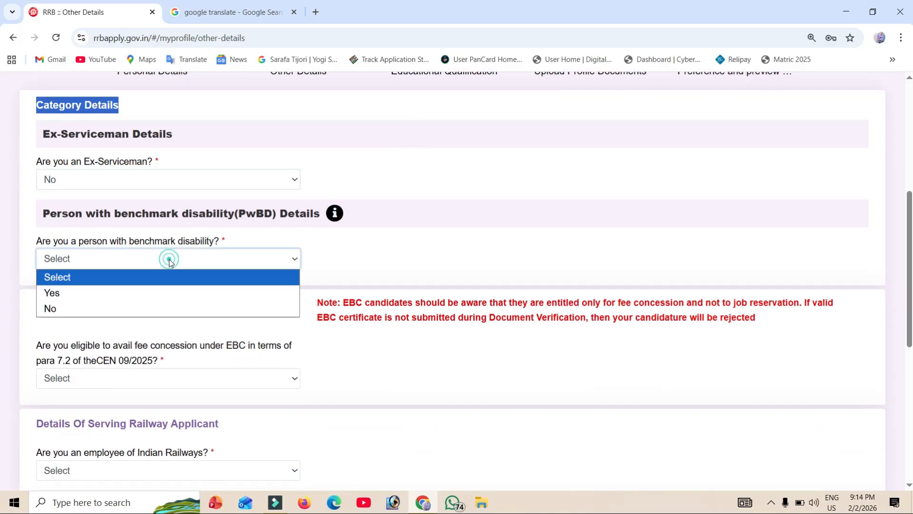
left_click(94, 304)
left_click(206, 256)
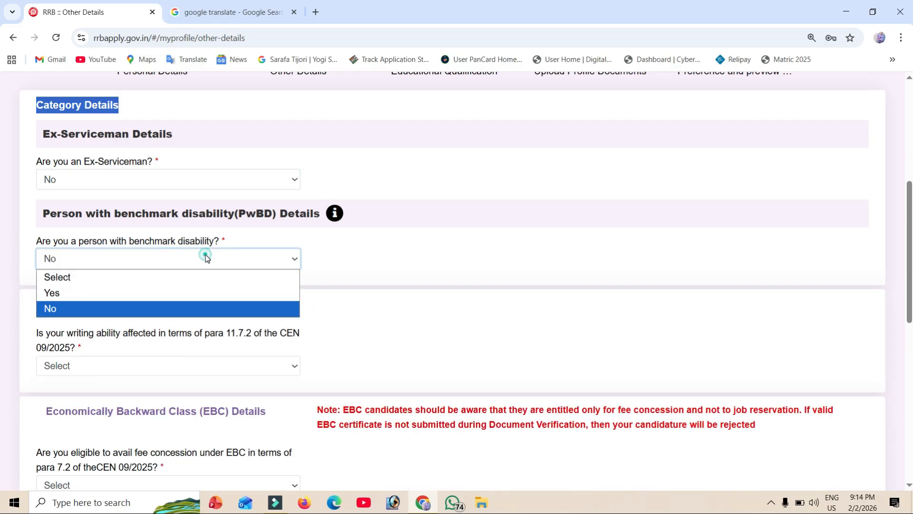
left_click(102, 290)
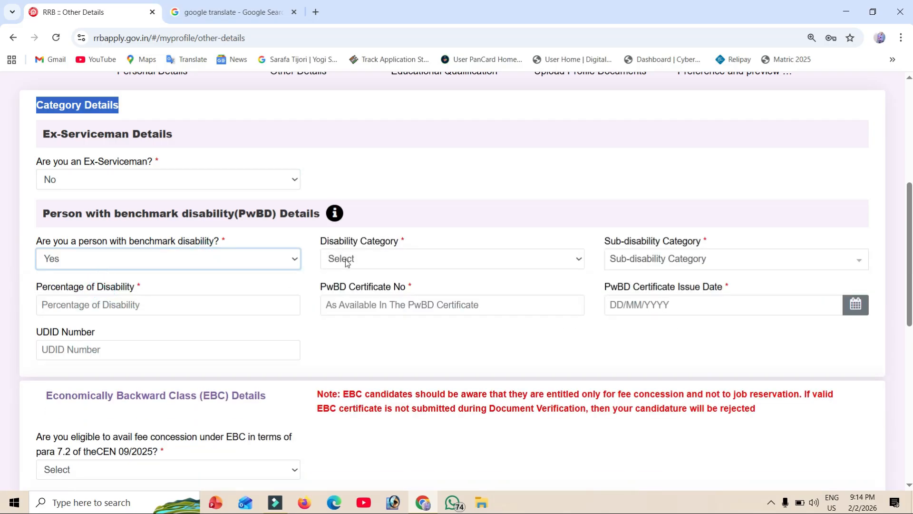
left_click(407, 255)
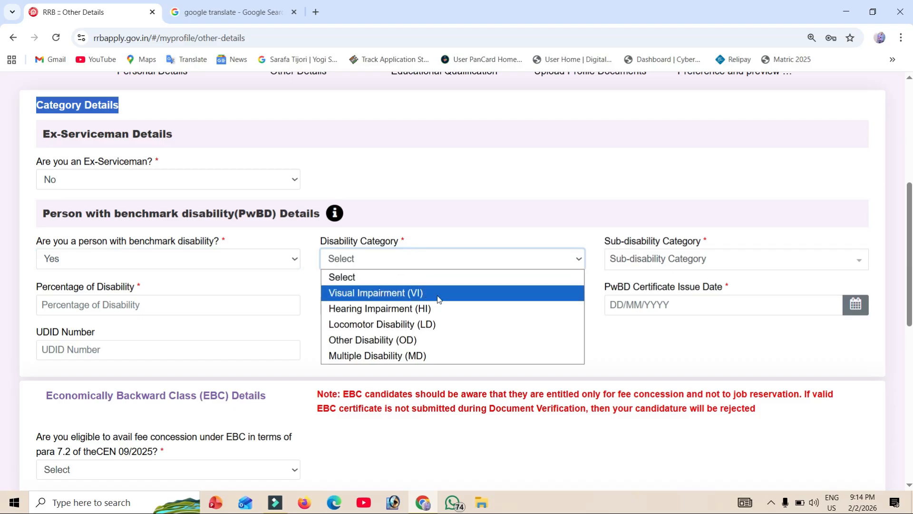
left_click(409, 324)
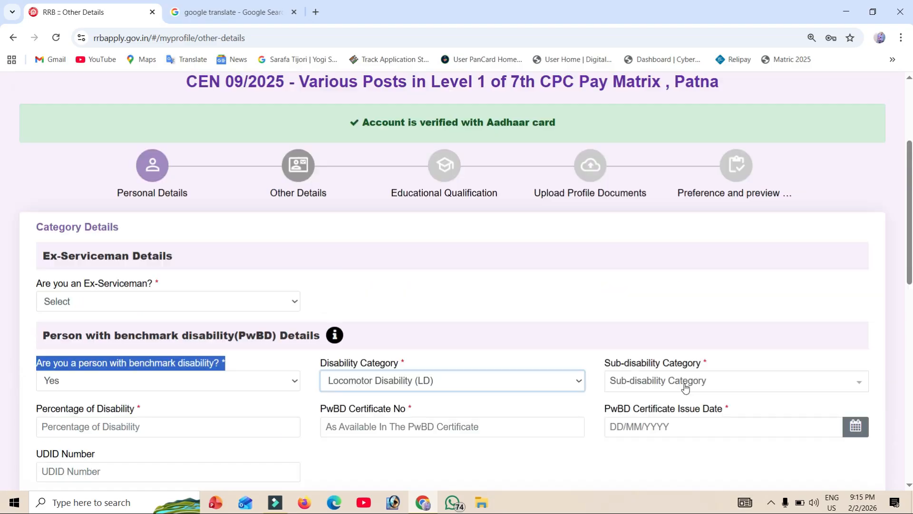
left_click(685, 386)
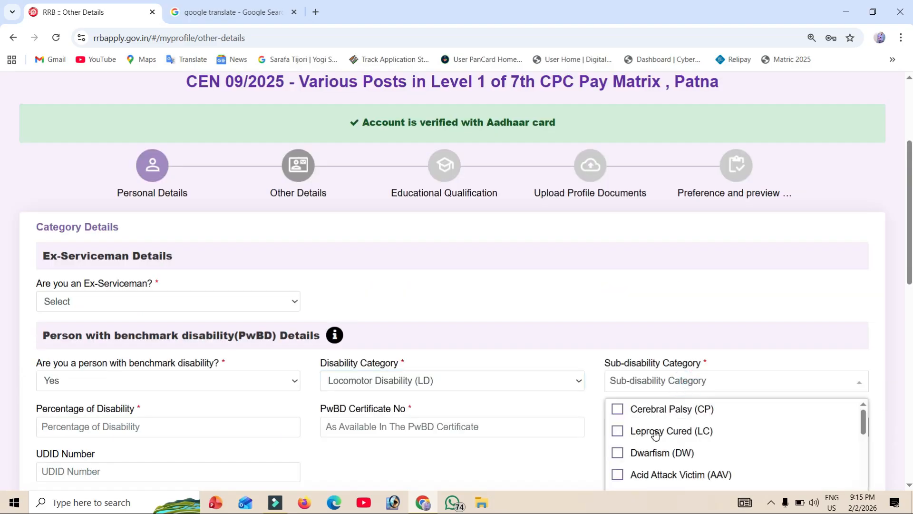
left_click(655, 433)
scroll(167, 305, "down", 2)
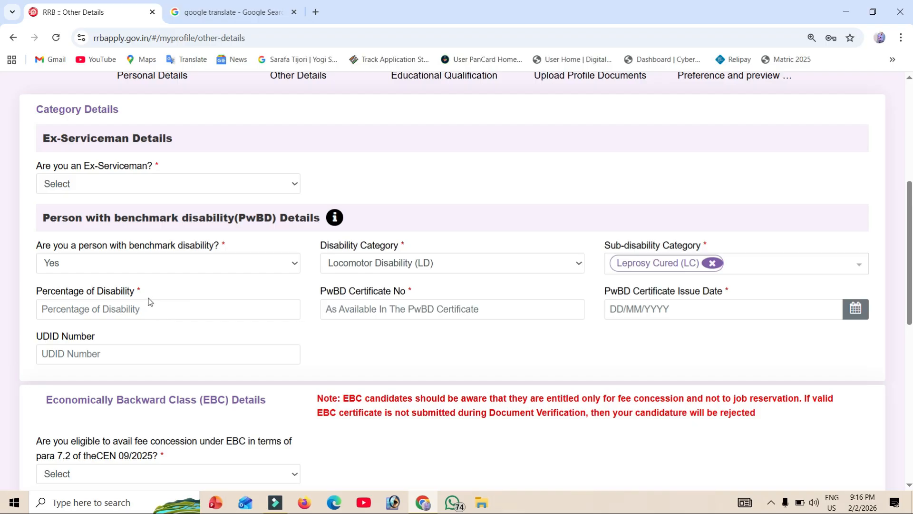
left_click_drag(139, 298, 38, 292)
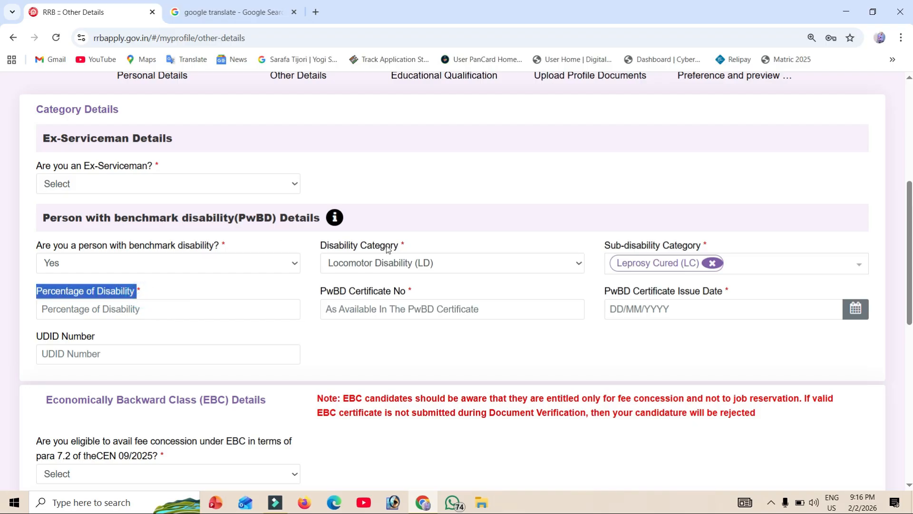
left_click_drag(407, 286, 281, 286)
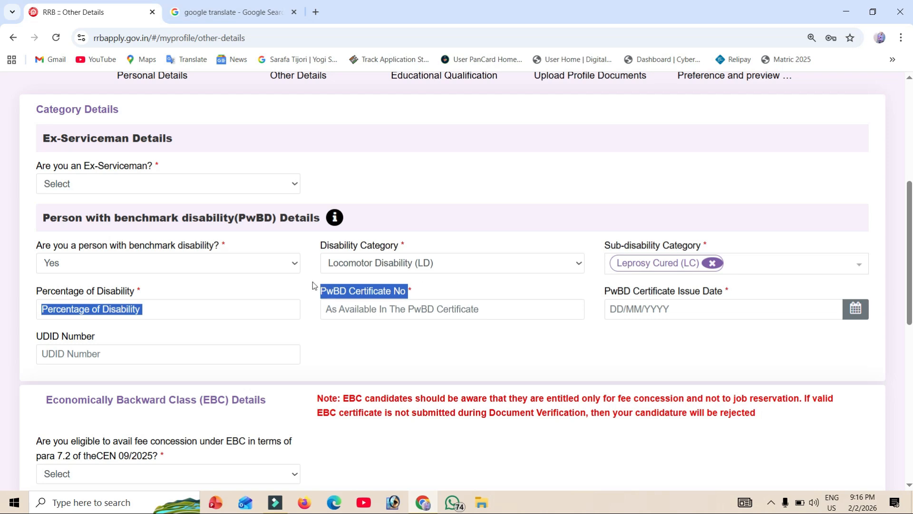
- Set the benchmark disability answer back to No
left_click(231, 265)
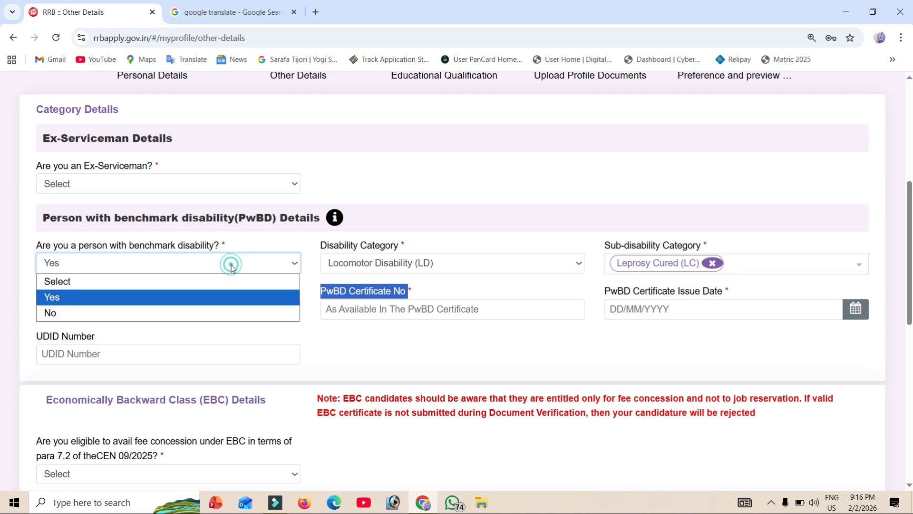
left_click(123, 308)
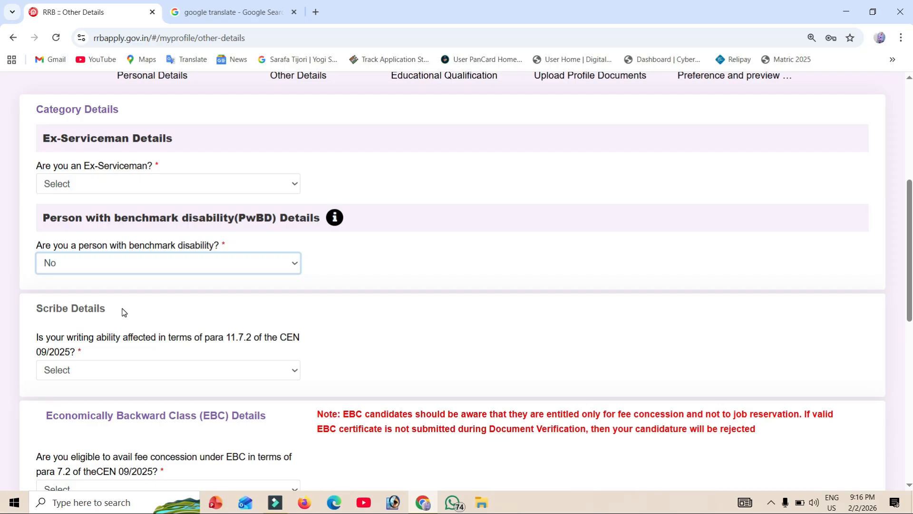
scroll(124, 310, "down", 1)
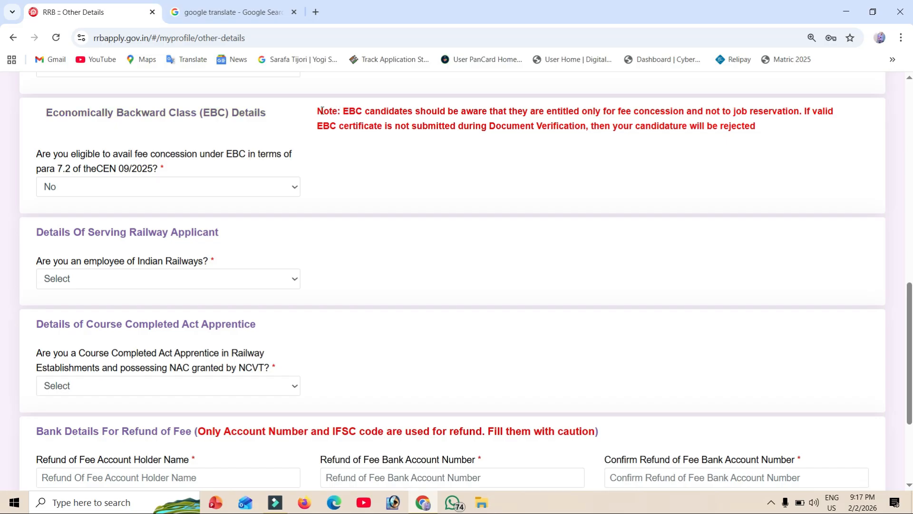
- Review the EBC fee-concession warning note beside the eligibility question
left_click_drag(317, 110, 749, 137)
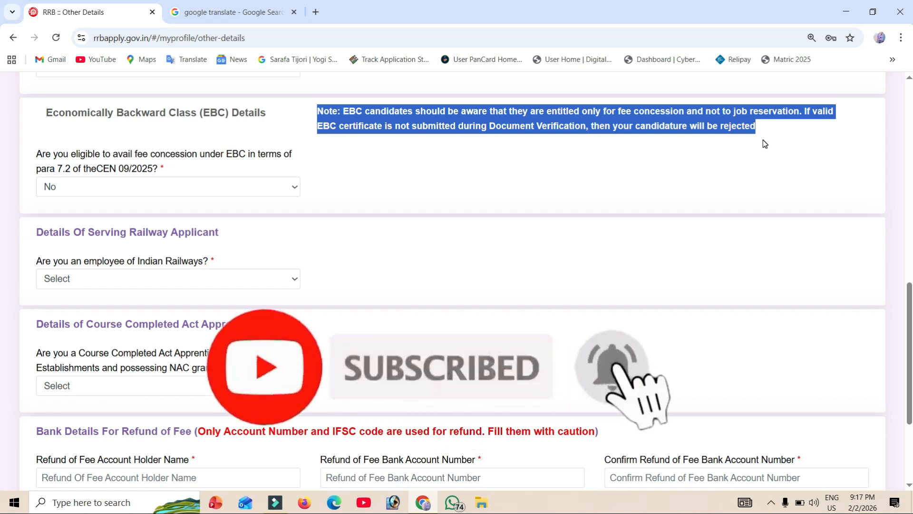
left_click(660, 166)
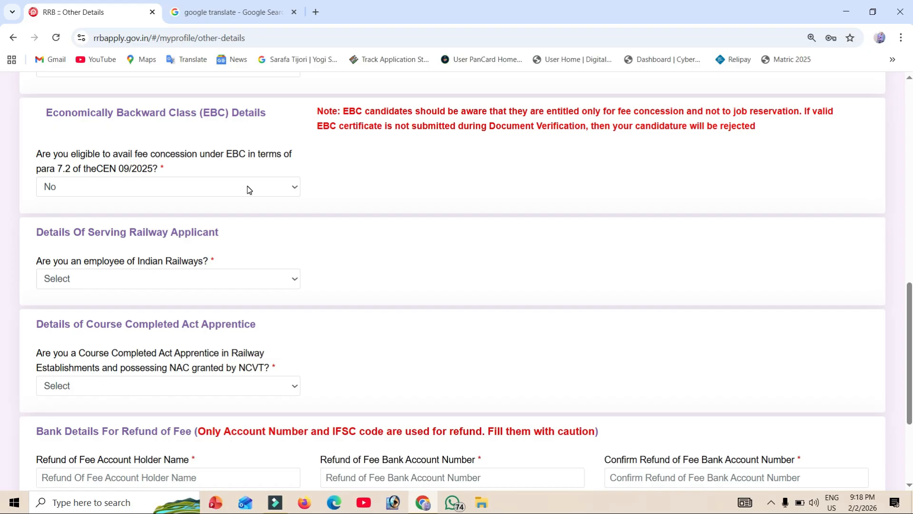
scroll(248, 186, "down", 1)
- Answer No to the Indian Railways employee question
left_click(35, 208)
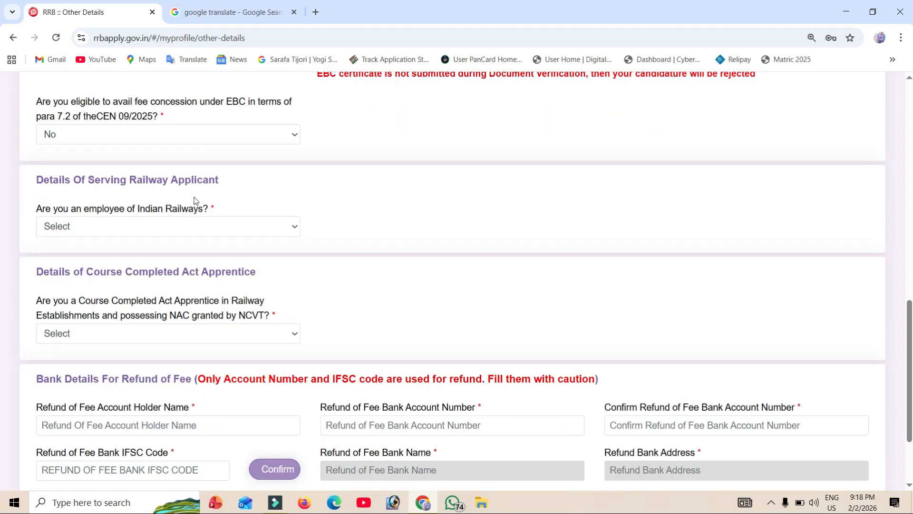
left_click_drag(194, 201, 224, 209)
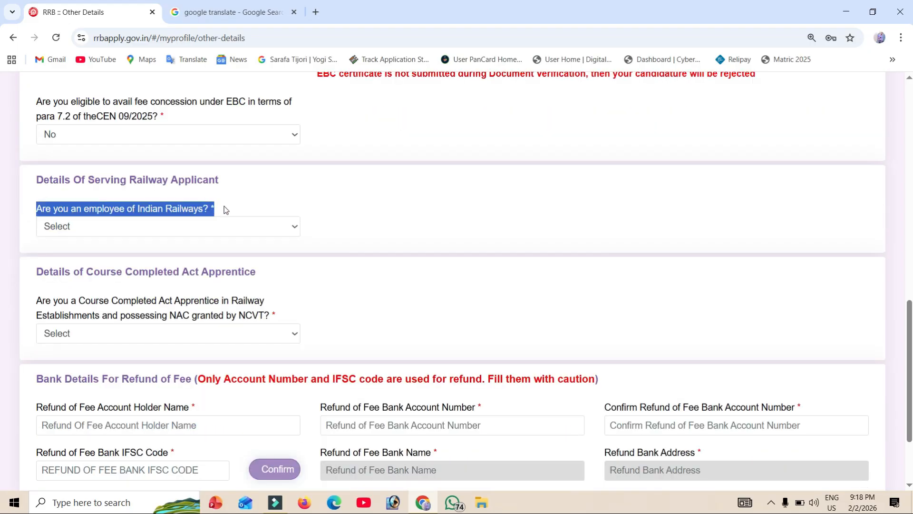
left_click(226, 230)
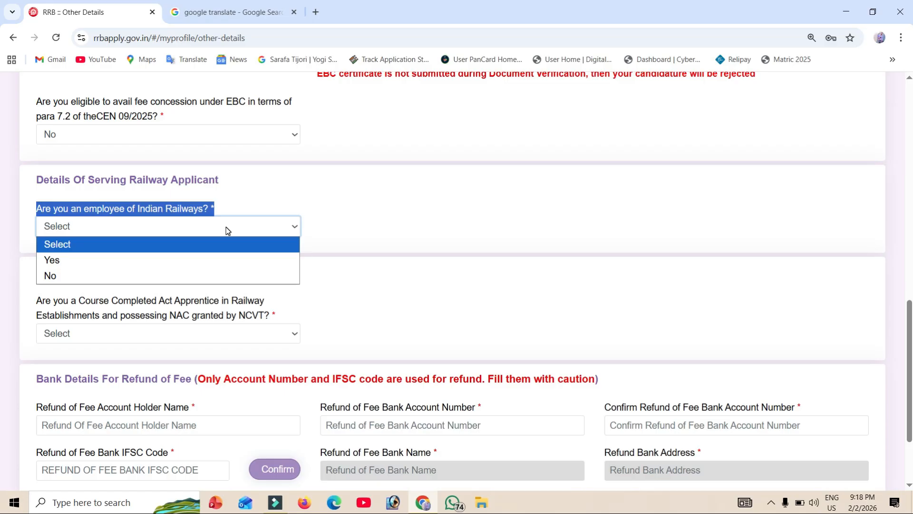
left_click(84, 276)
scroll(84, 275, "down", 2)
- Set current department to Not Applicable and review the bank account fields
left_click(78, 214)
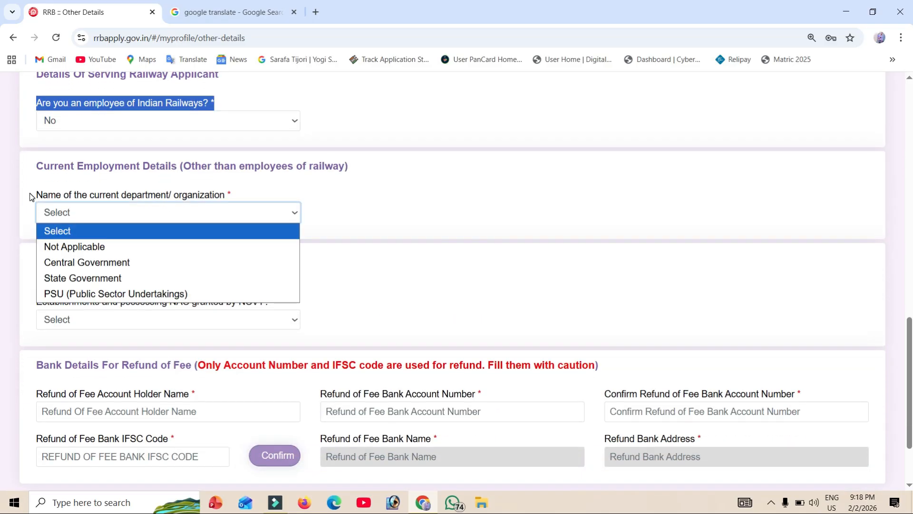
left_click(29, 193)
left_click_drag(29, 193, 227, 198)
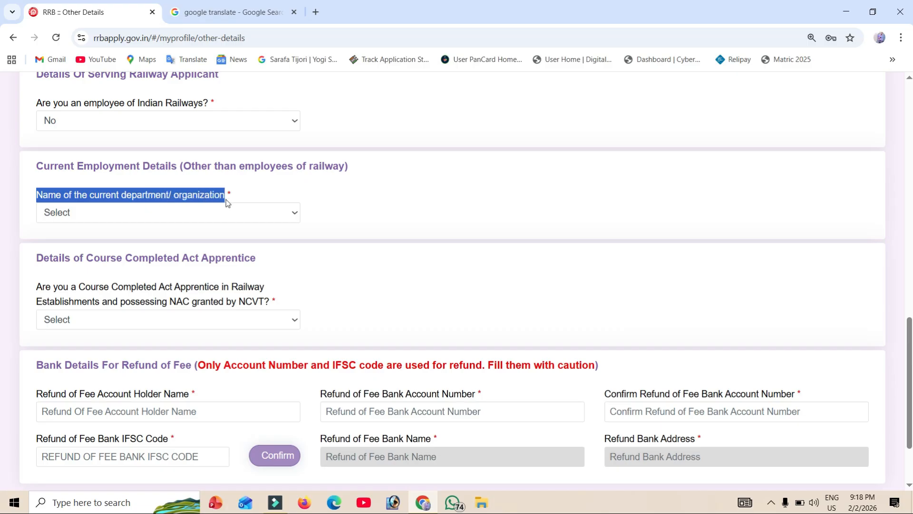
left_click(196, 213)
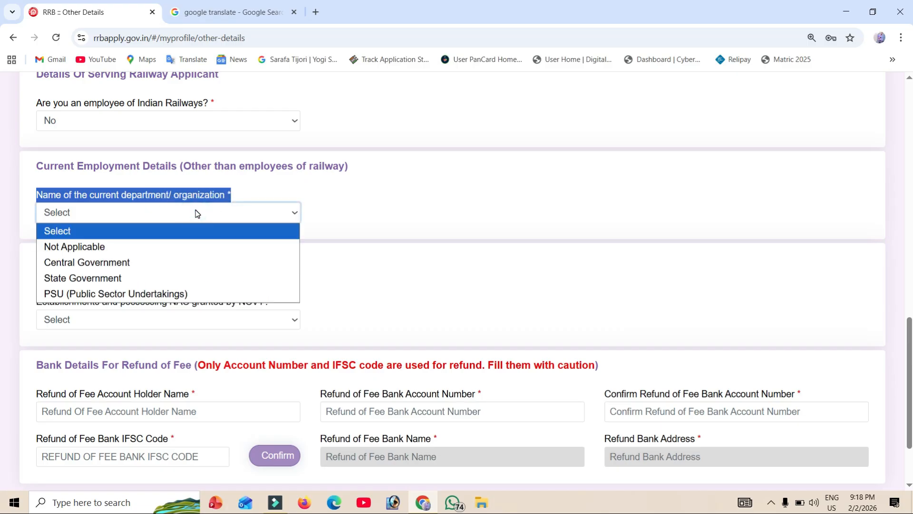
left_click(119, 244)
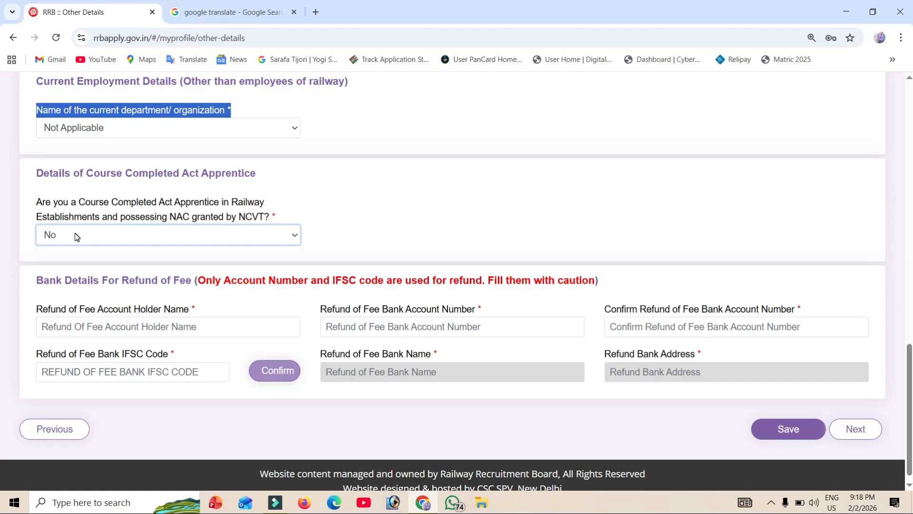
scroll(52, 252, "down", 1)
left_click_drag(32, 267, 193, 276)
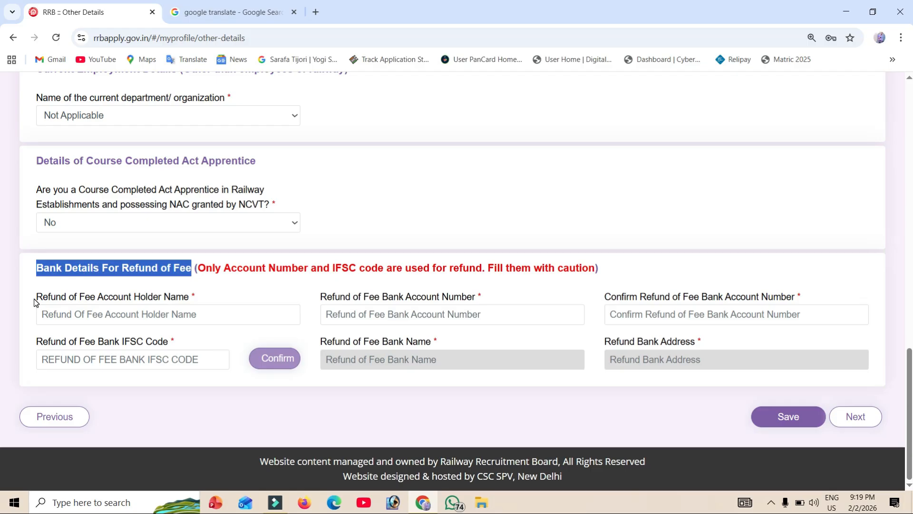
left_click_drag(34, 301, 210, 298)
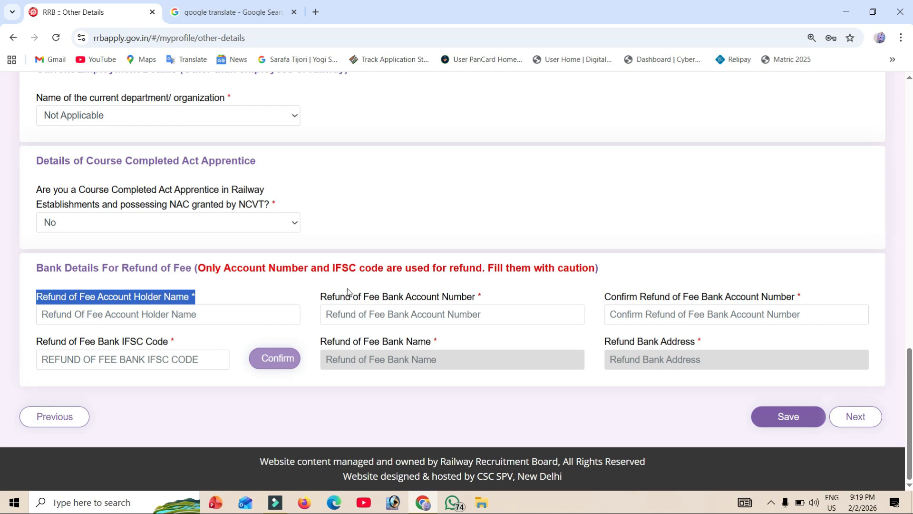
left_click_drag(321, 298, 489, 303)
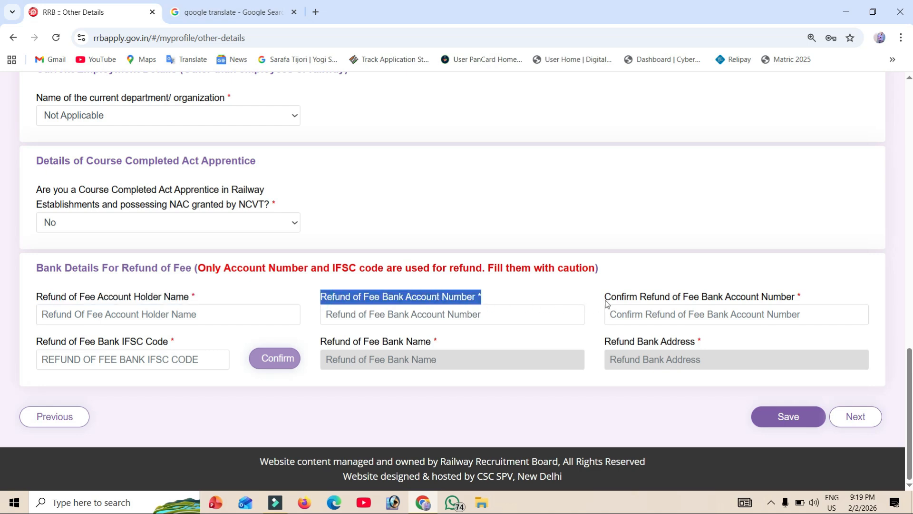
left_click_drag(610, 301, 795, 304)
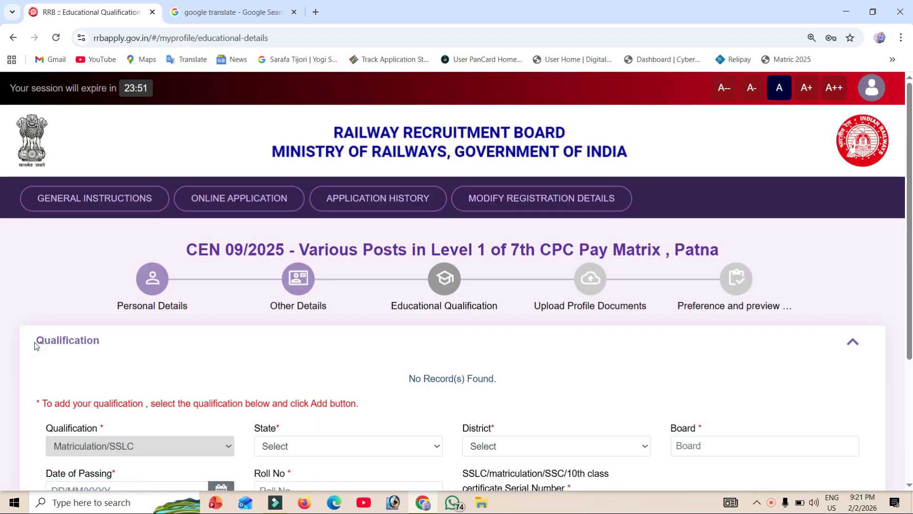
- Set the matriculation record's state to BIHAR and district to Sheohar
left_click_drag(36, 345, 128, 342)
scroll(132, 347, "down", 3)
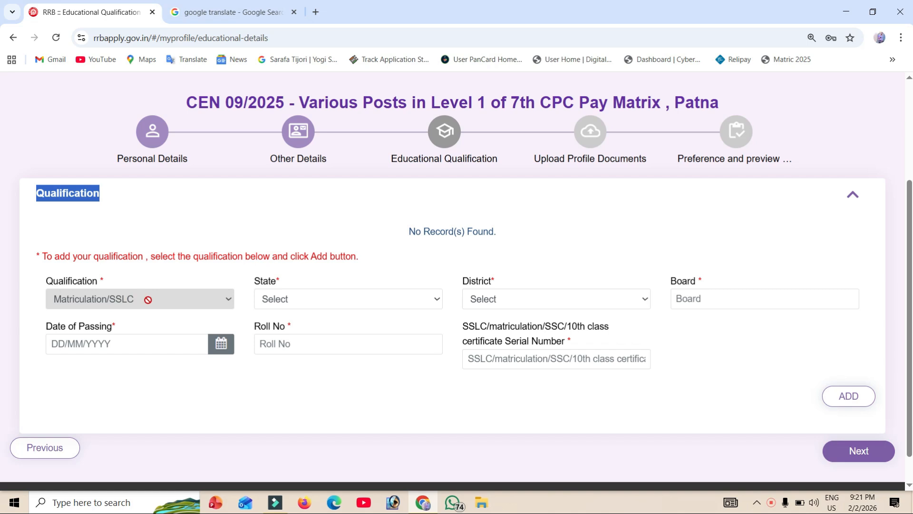
left_click(319, 299)
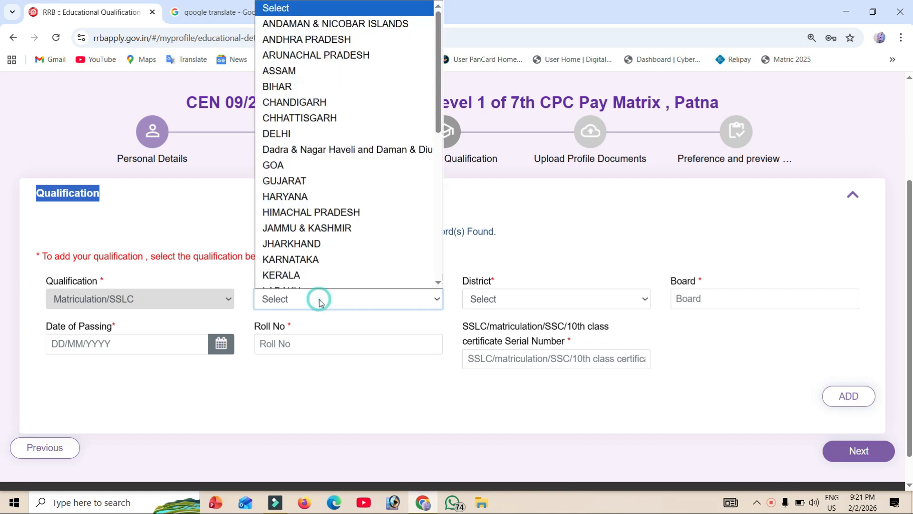
left_click(351, 76)
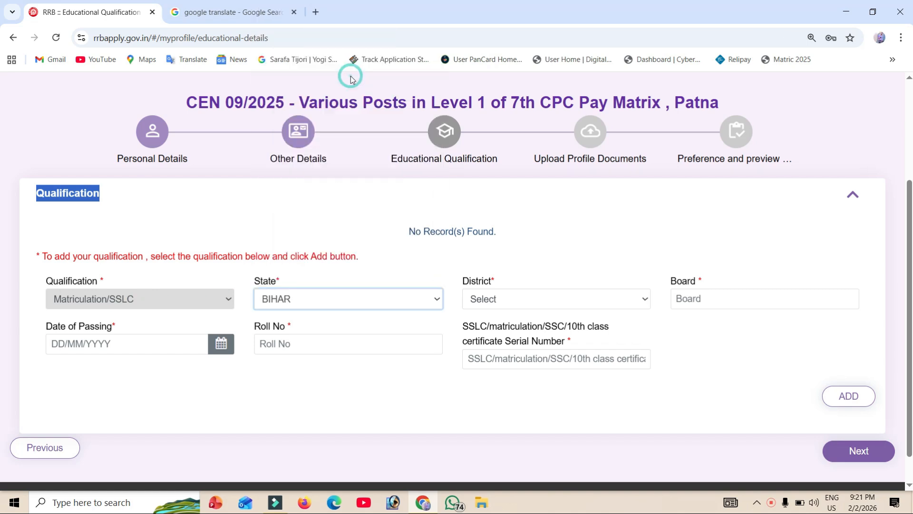
left_click(567, 300)
scroll(540, 245, "down", 7)
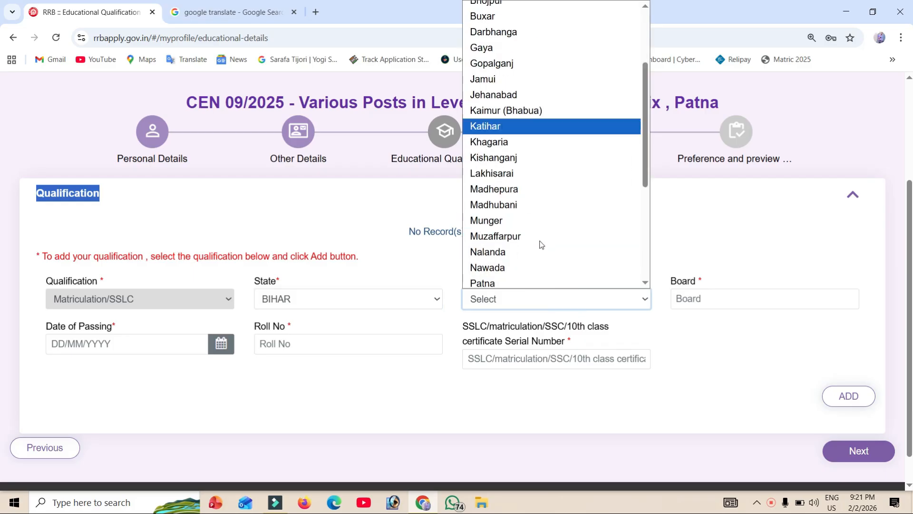
left_click(500, 184)
- Enter board BSEB PATNA, passing date May 30, 2014, and save the record
left_click(700, 307)
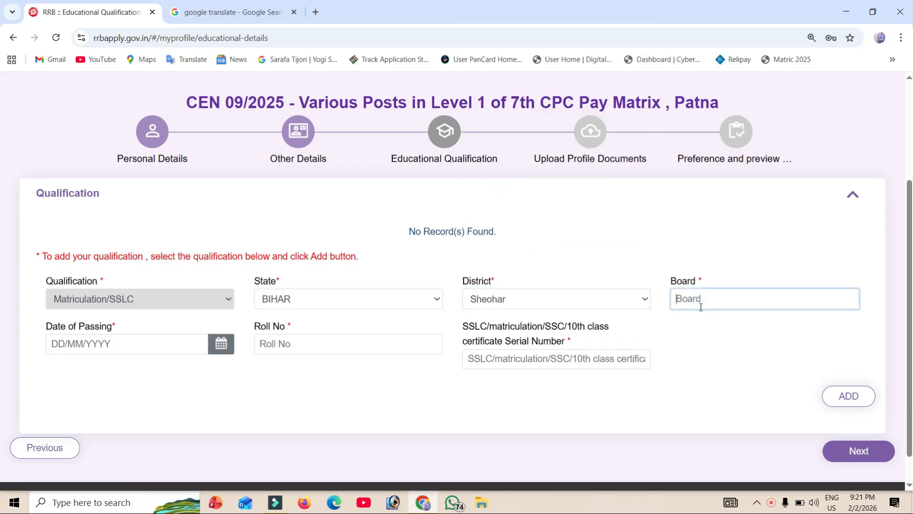
type("BSEB PATNA")
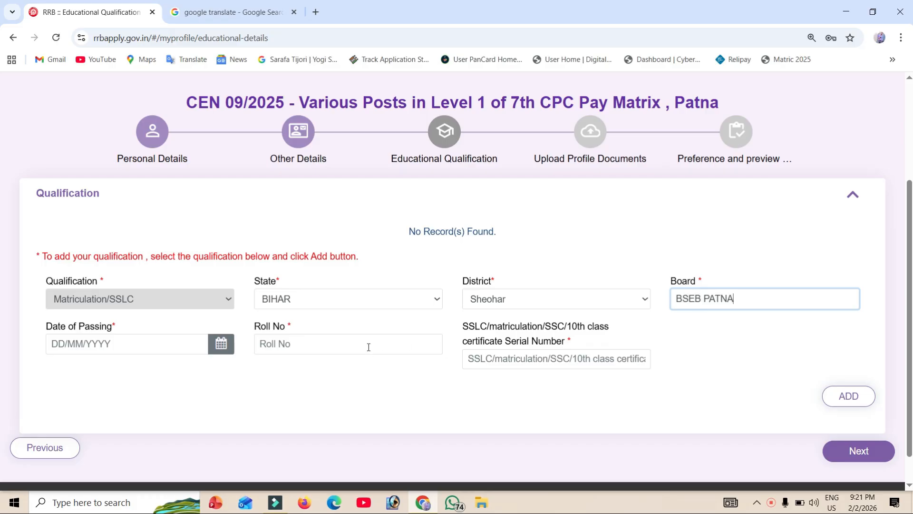
left_click(220, 343)
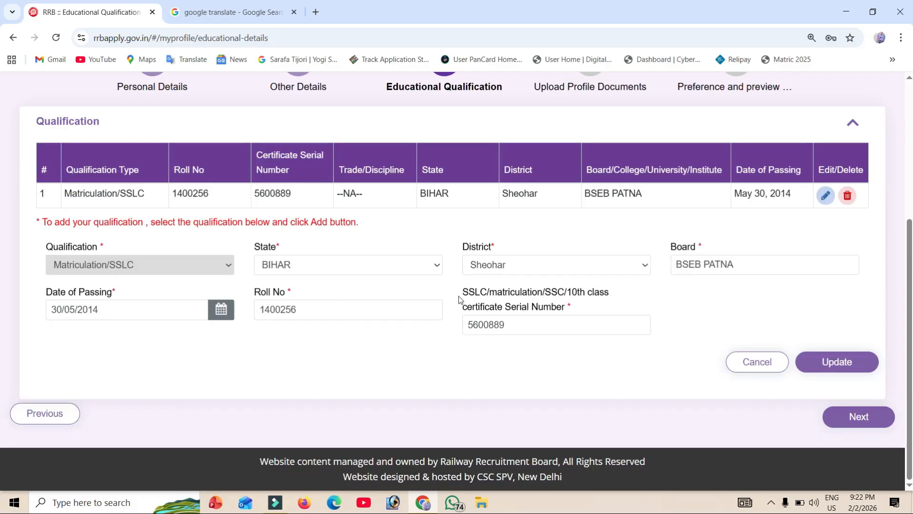
left_click_drag(461, 296, 605, 309)
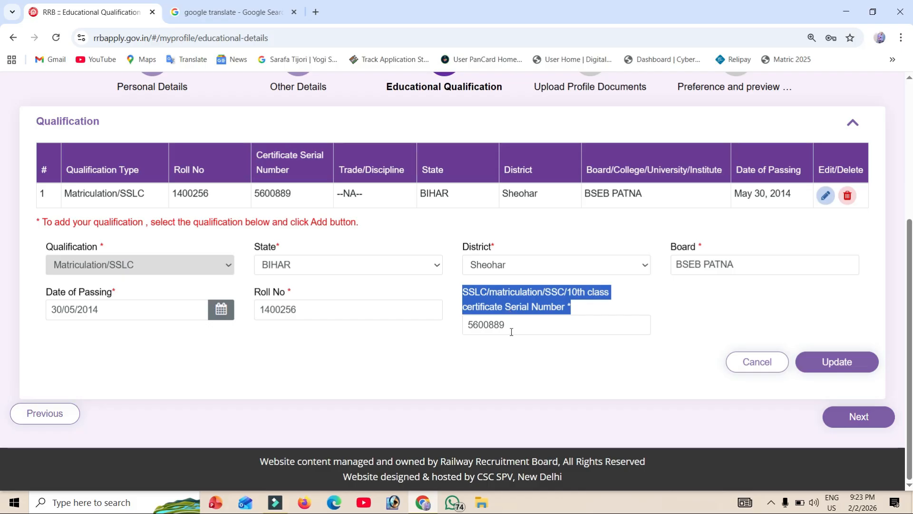
left_click(837, 362)
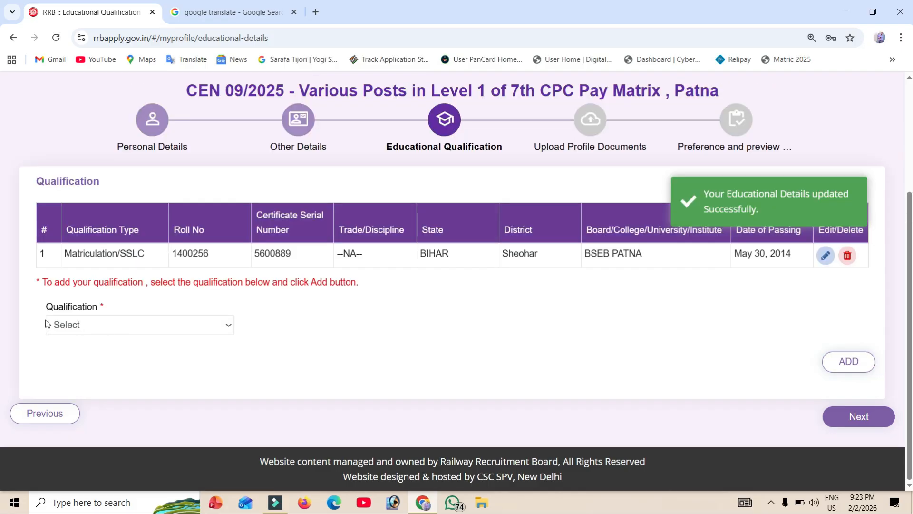
- Add a 10+2 or its equivalent qualification with 60.8 percent to the table
left_click_drag(43, 313, 112, 316)
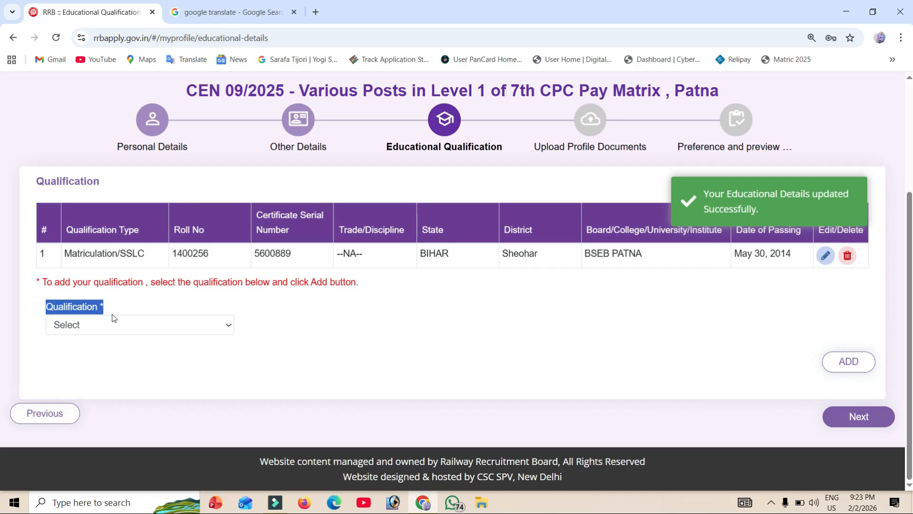
left_click(132, 328)
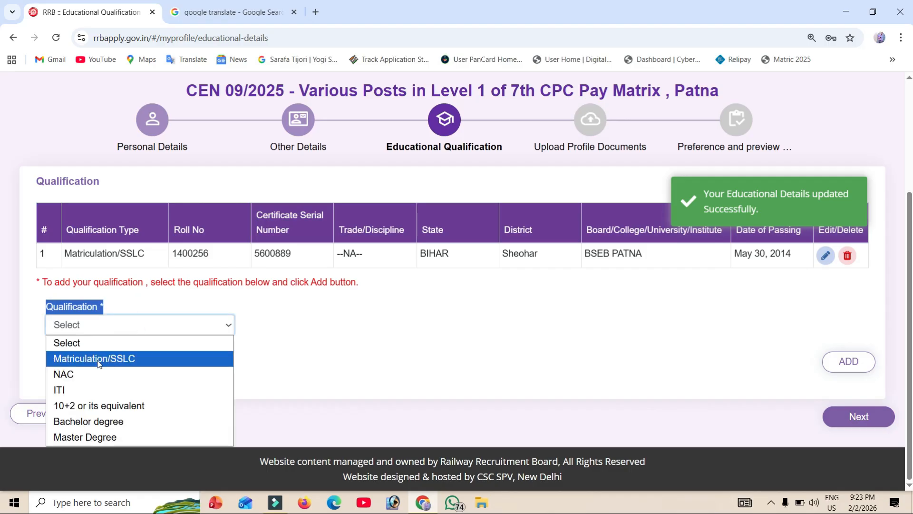
left_click(126, 412)
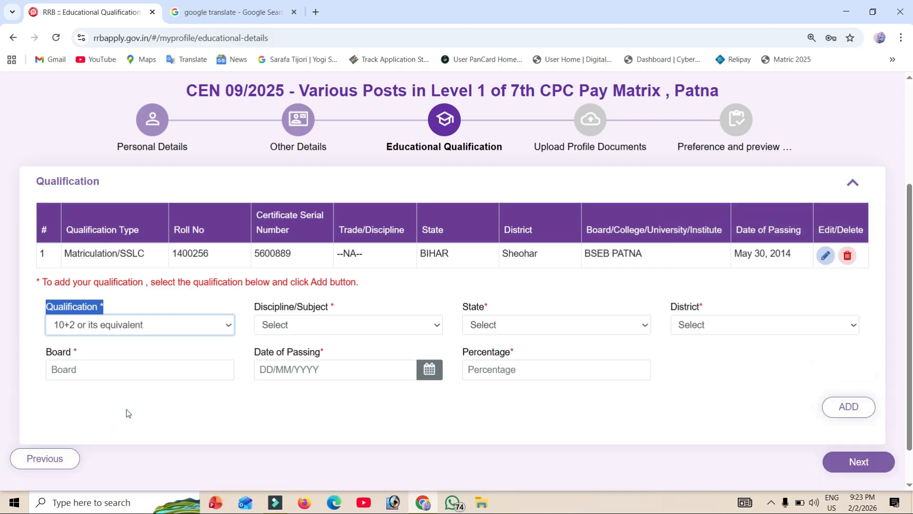
left_click(306, 327)
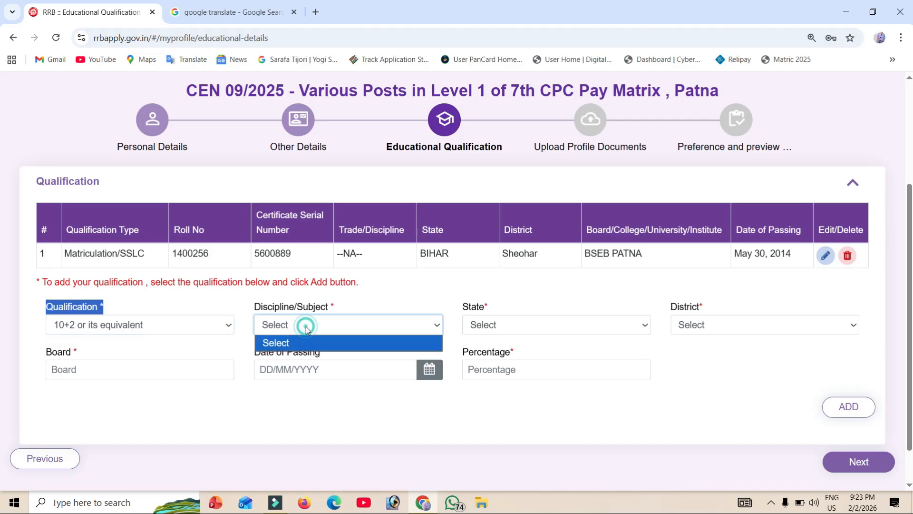
left_click(388, 326)
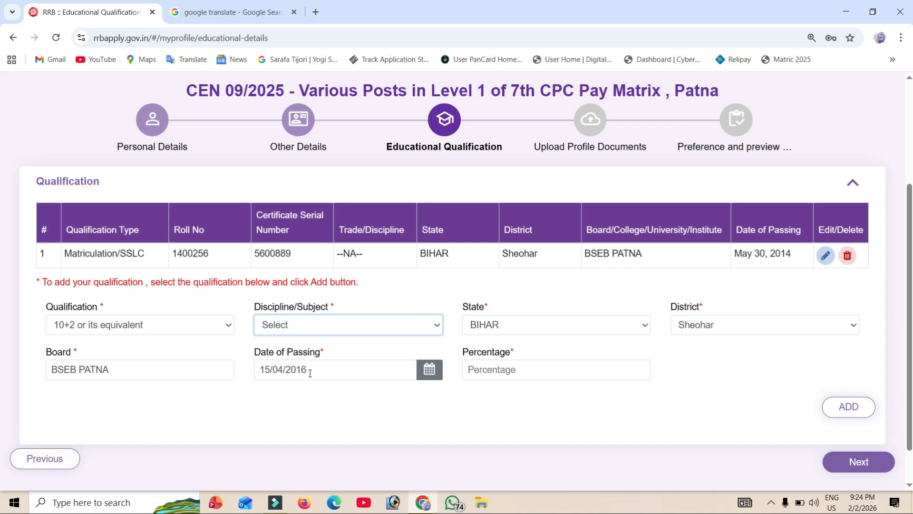
left_click(503, 372)
type("60.8")
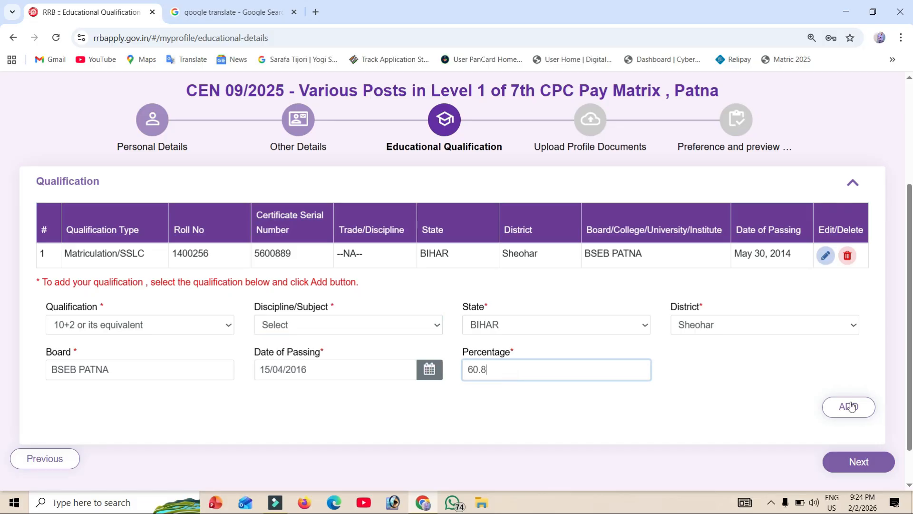
left_click(842, 417)
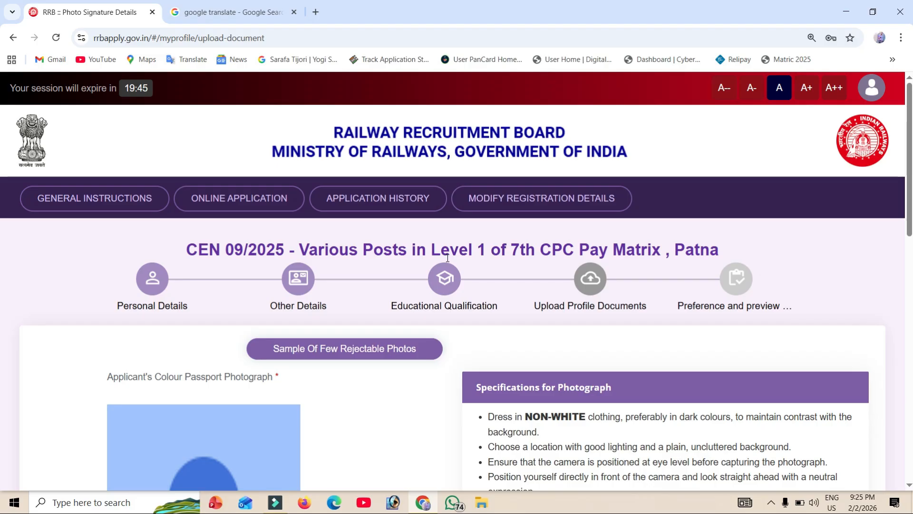
- Scroll through the sample of rejectable passport photos, then close it
scroll(447, 259, "down", 2)
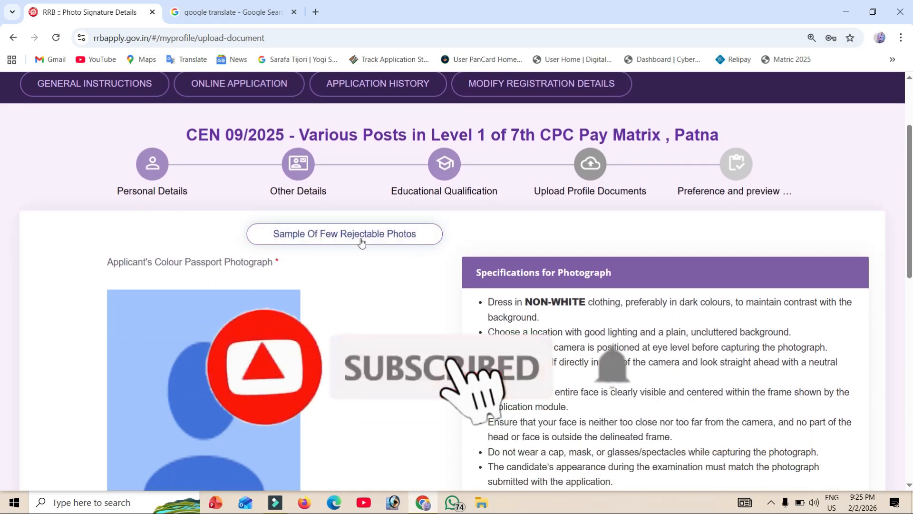
left_click(402, 236)
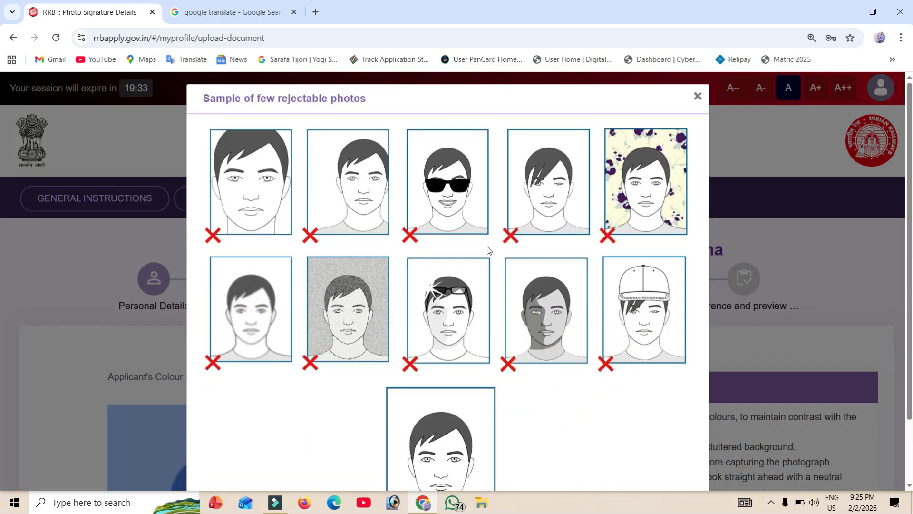
scroll(489, 250, "down", 2)
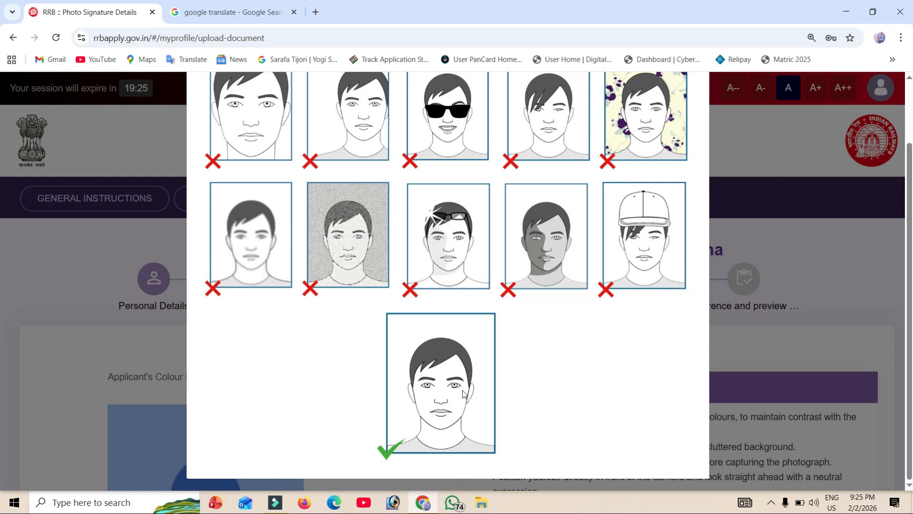
scroll(660, 227, "up", 2)
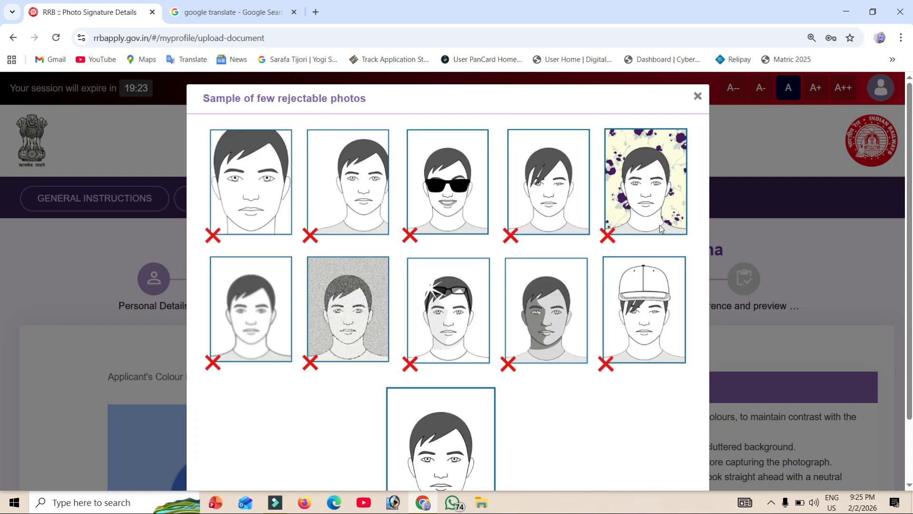
left_click(698, 96)
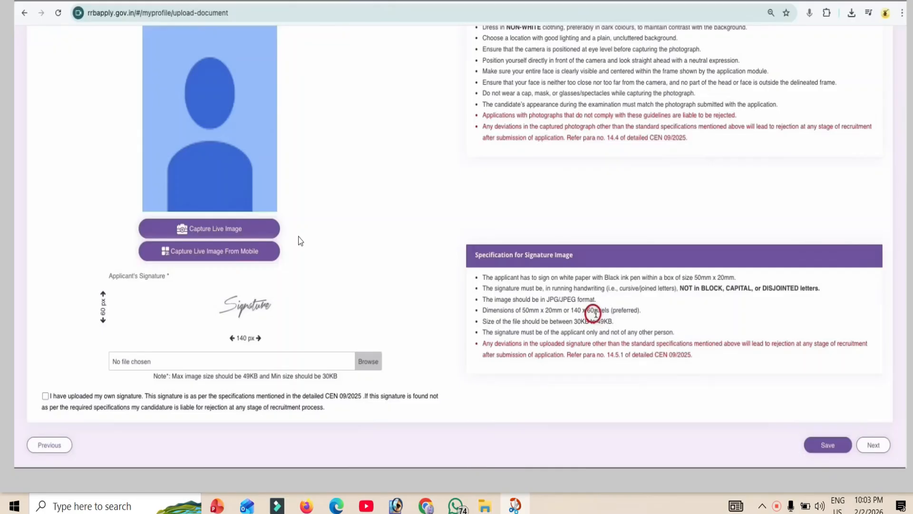
- Tick the own-signature declaration, save the photo and signature step, and continue
left_click_drag(298, 236, 342, 204)
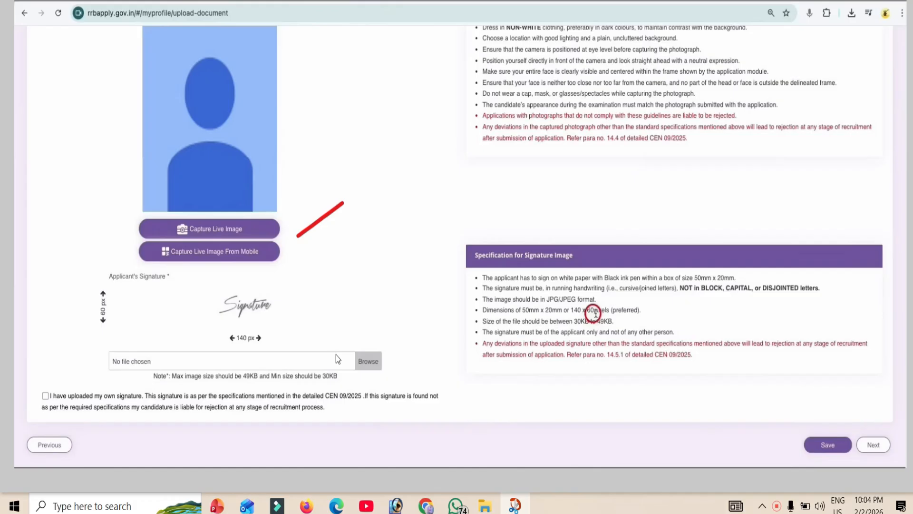
left_click(47, 396)
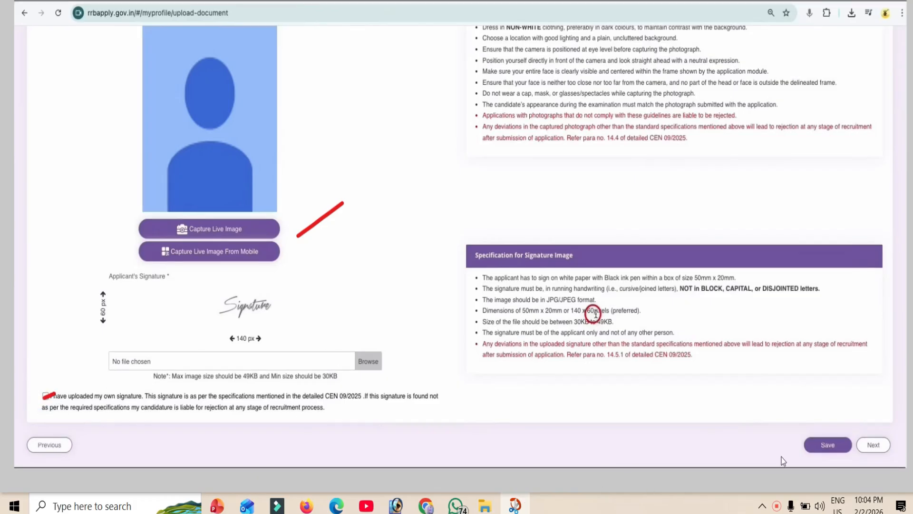
left_click(819, 445)
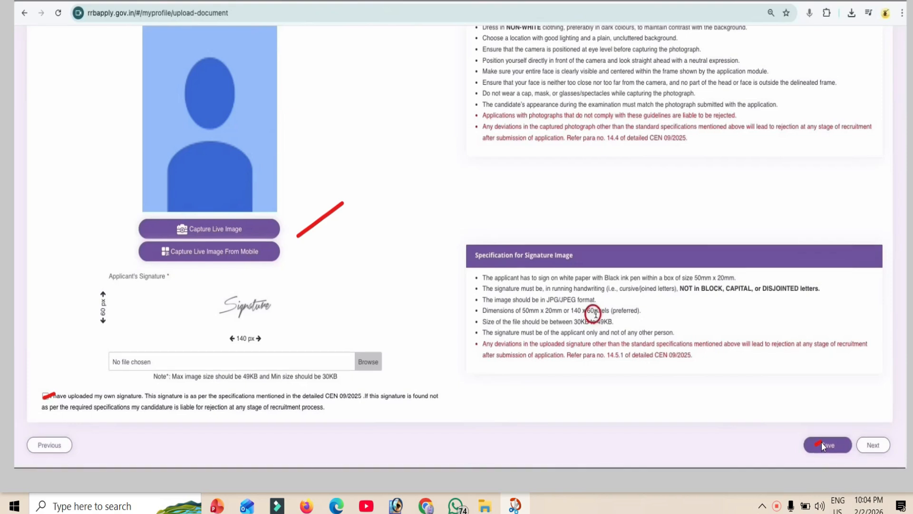
left_click(877, 445)
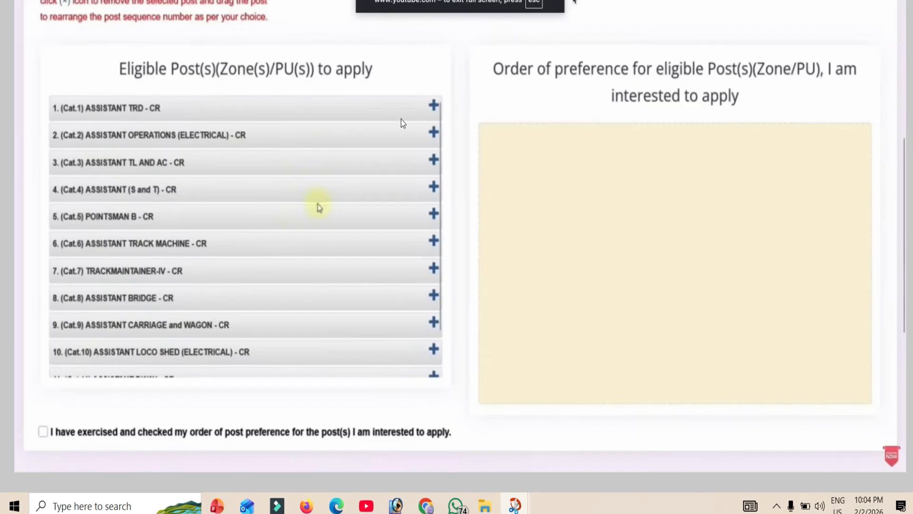
- Rank all eligible CR posts with Pointsman B first and Assistant TRD second, and tick the preference confirmation
left_click_drag(120, 79, 238, 75)
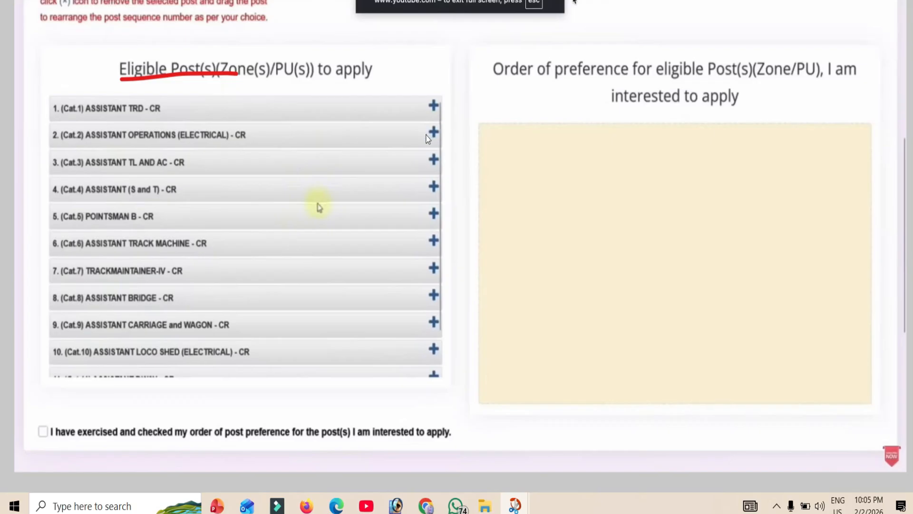
left_click_drag(425, 136, 435, 128)
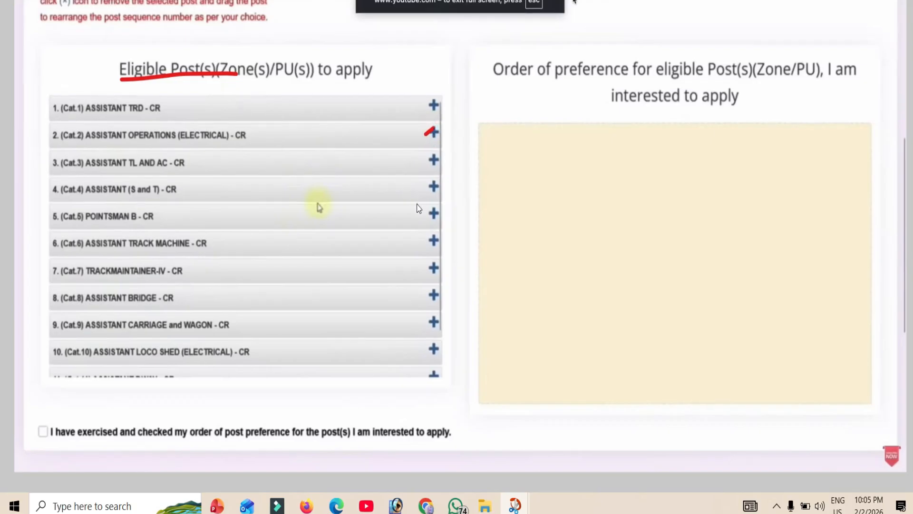
left_click_drag(425, 239, 436, 239)
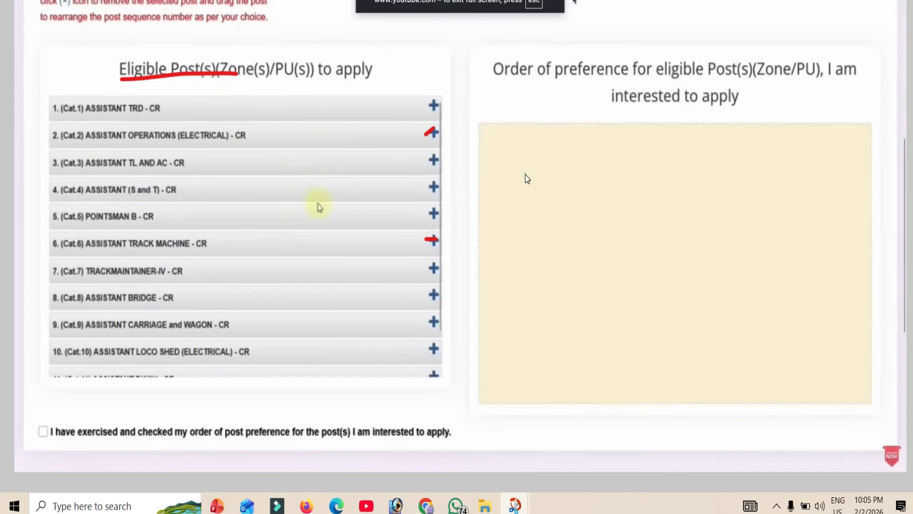
left_click_drag(524, 175, 545, 162)
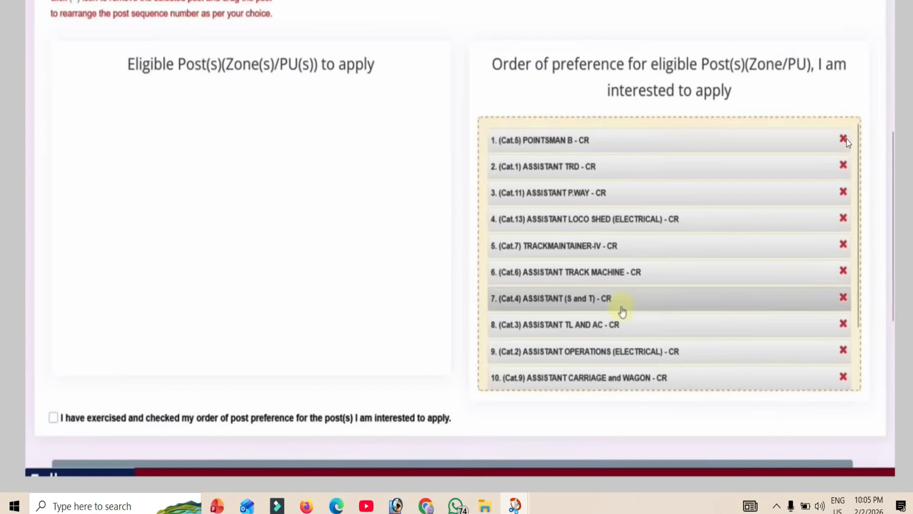
left_click_drag(835, 146, 856, 139)
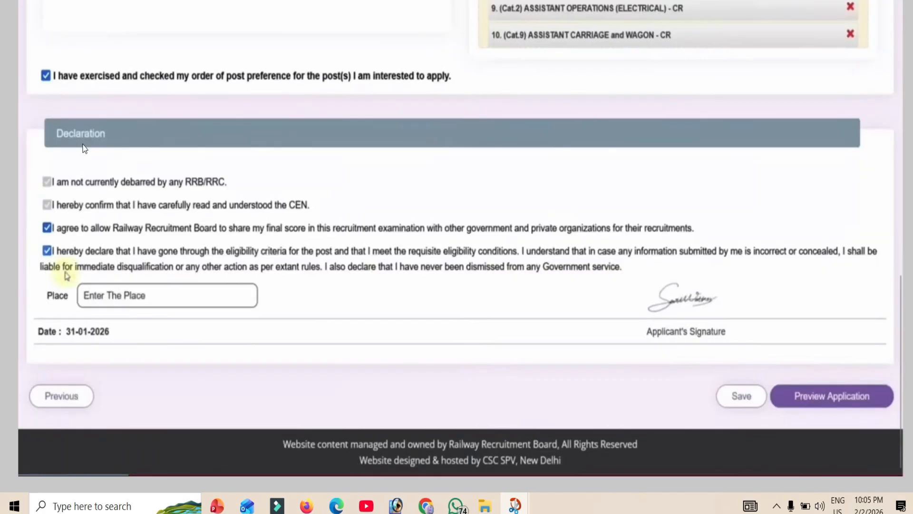
- Tick the post preference confirmation and all declaration checkboxes
left_click_drag(39, 89, 85, 62)
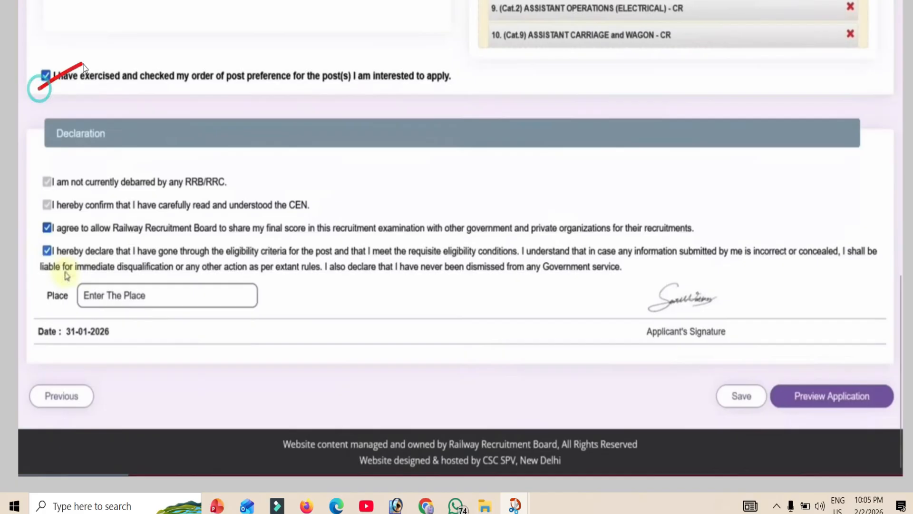
left_click_drag(36, 234, 73, 220)
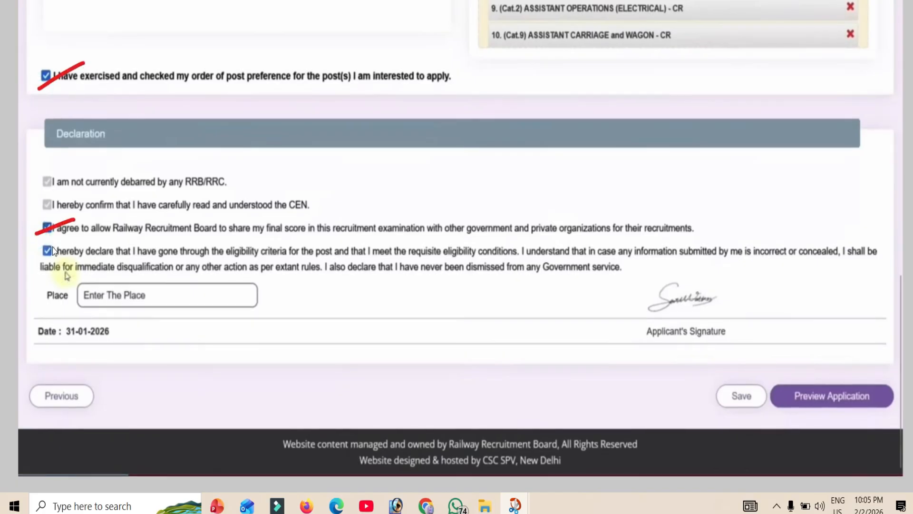
left_click_drag(42, 255, 93, 251)
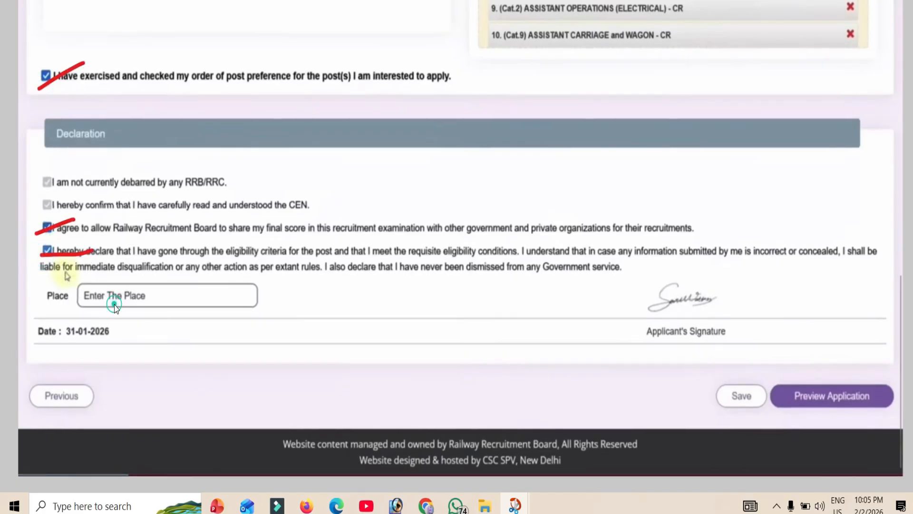
left_click_drag(114, 305, 164, 283)
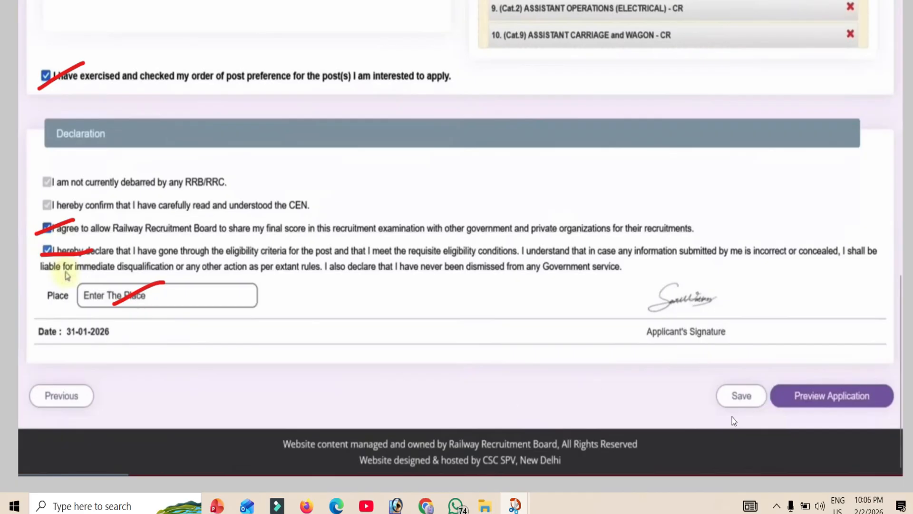
- Bring up the application preview listing the 12 ranked CR posts
left_click_drag(732, 418, 752, 401)
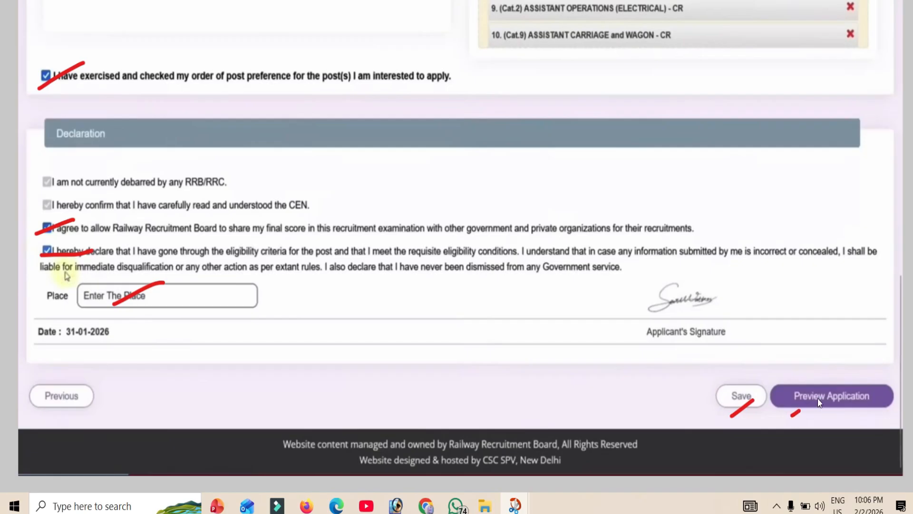
left_click_drag(819, 402, 828, 392)
left_click(829, 391)
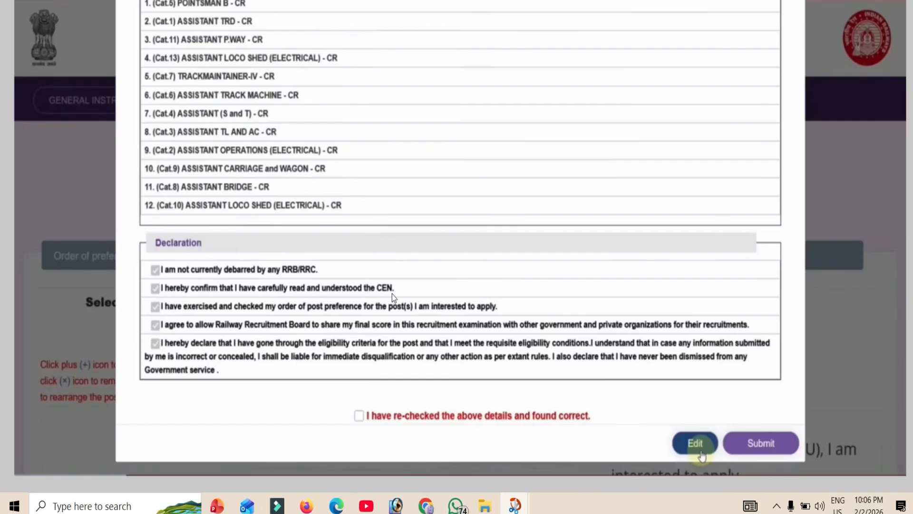
- Confirm the details were re-checked and found correct, submit, and view the Application History table
left_click(359, 417)
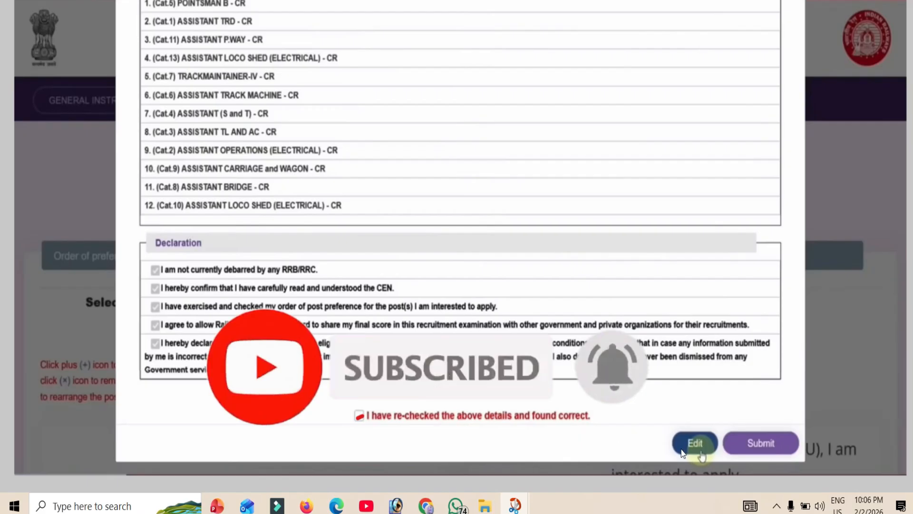
left_click_drag(682, 449, 699, 438)
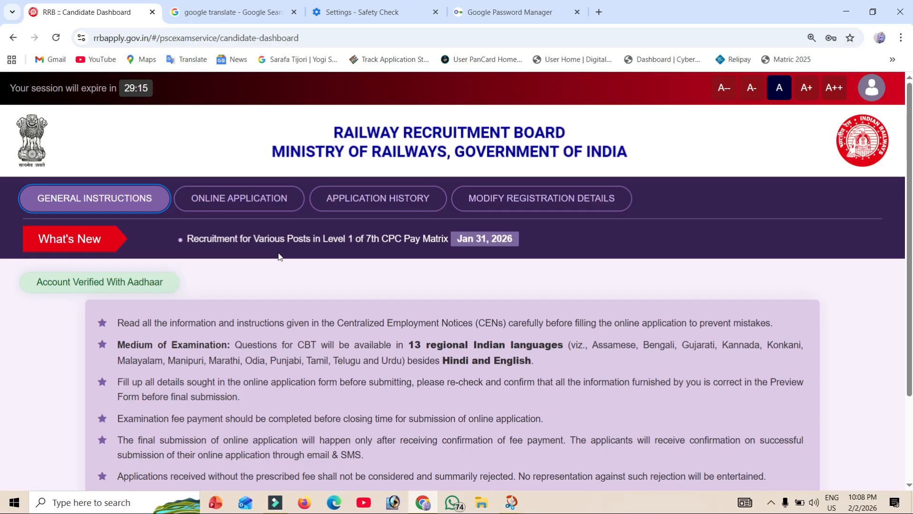
left_click(385, 202)
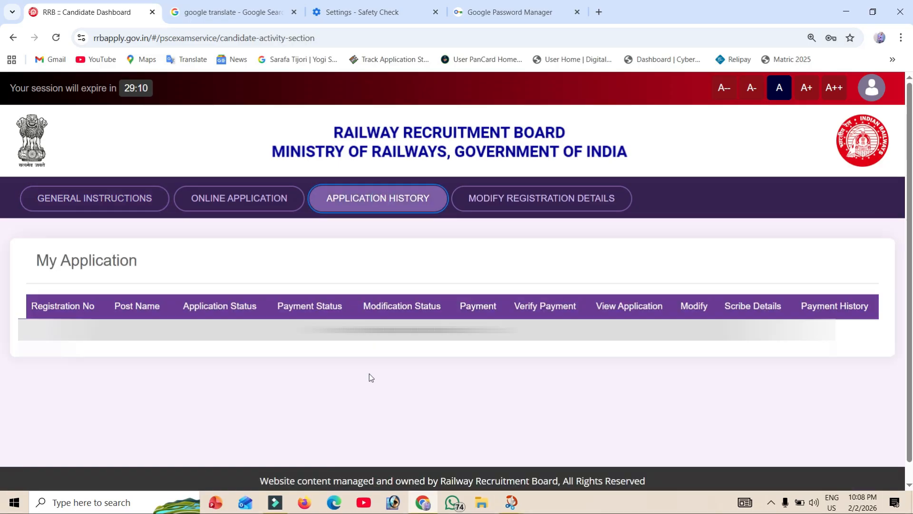